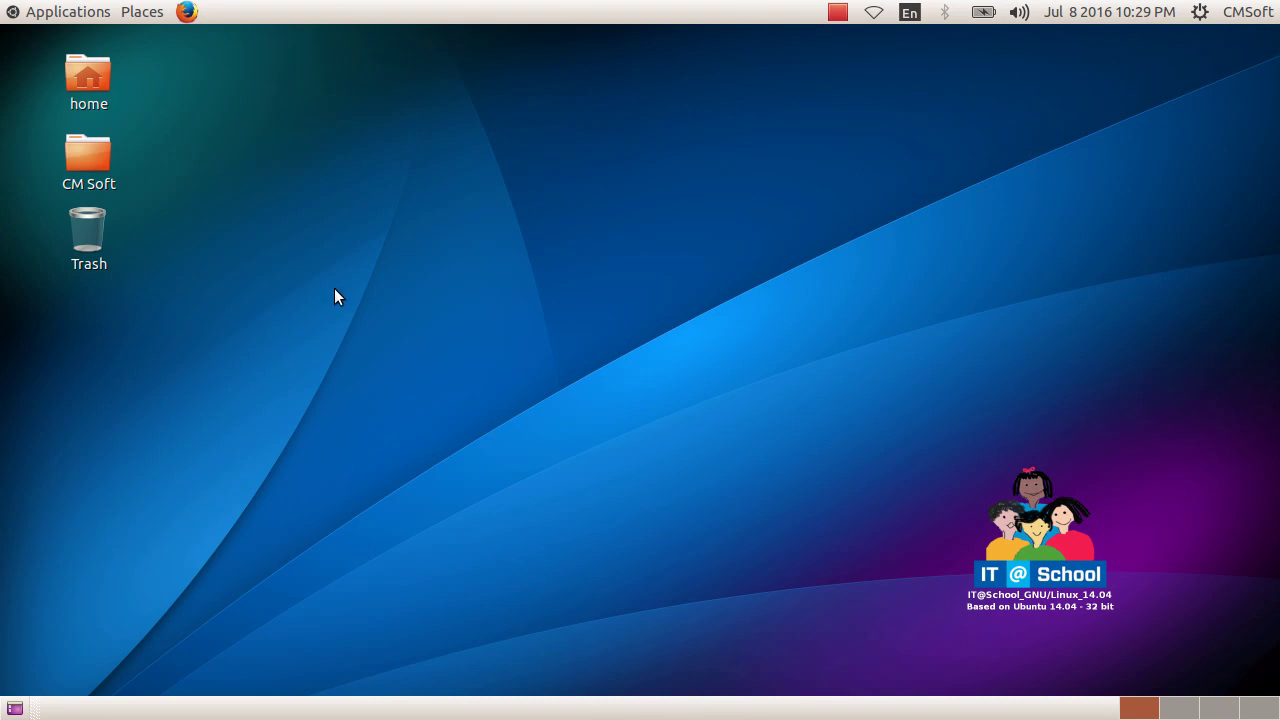
Launch Inkscape from the Applications menu to get an empty new document
click(83, 13)
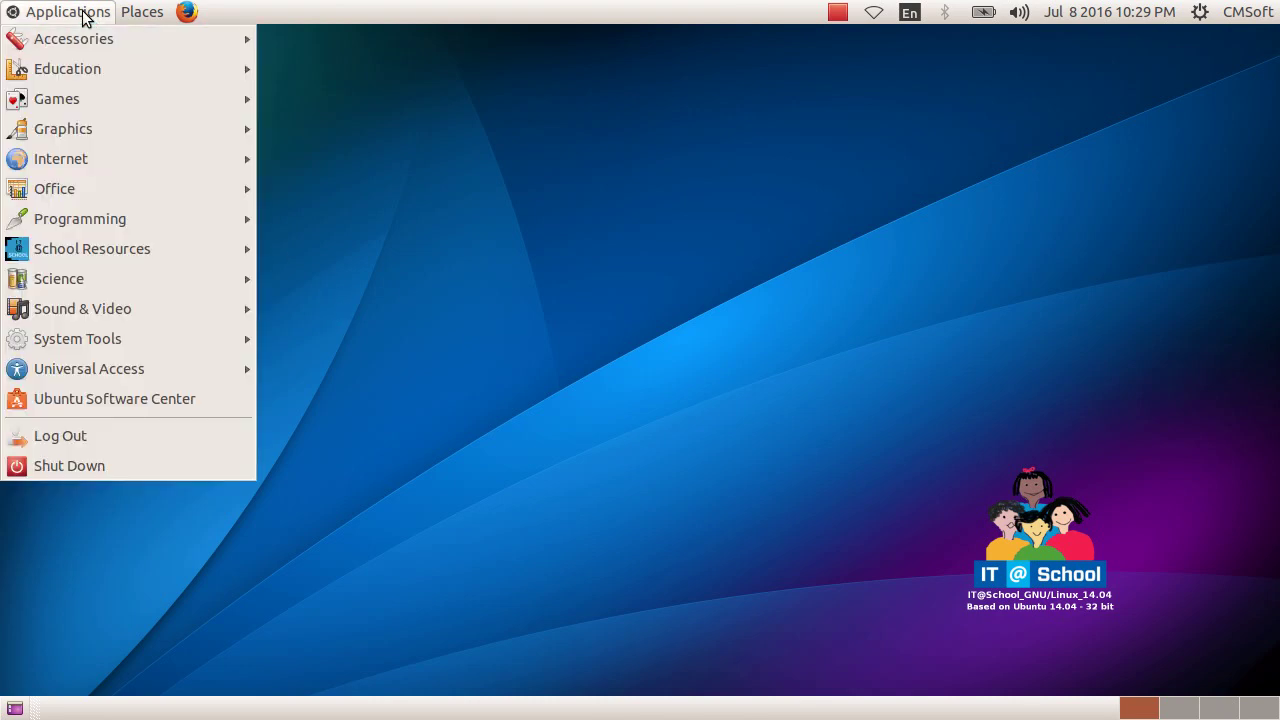
mouse_move(63, 128)
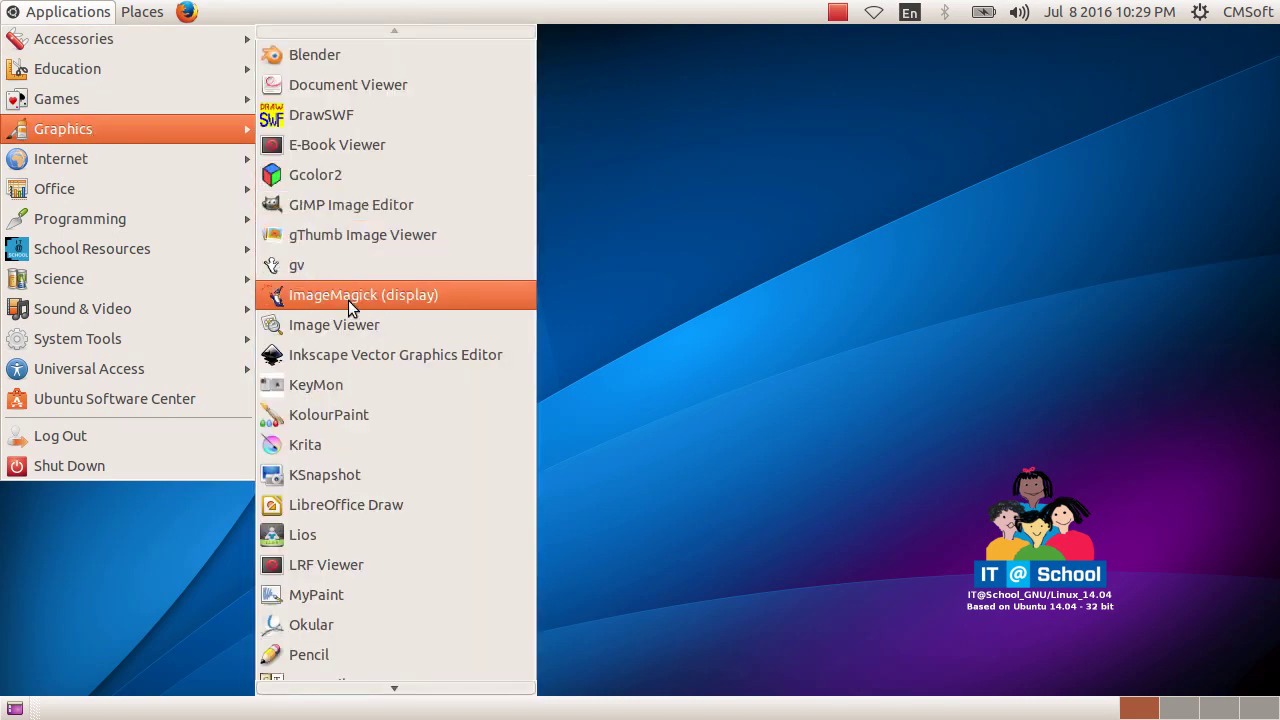
click(505, 358)
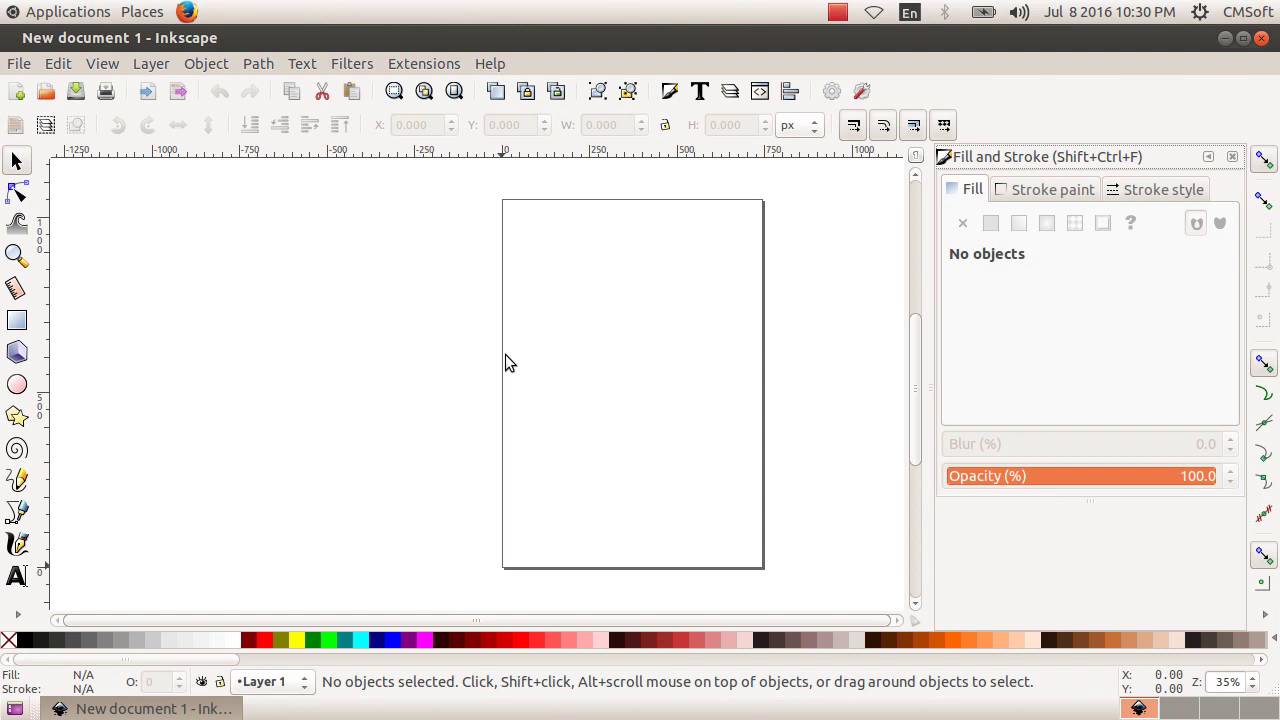
Close the Fill and Stroke dock and draw a wide ellipse of about 720 × 306 px across the page
click(1231, 157)
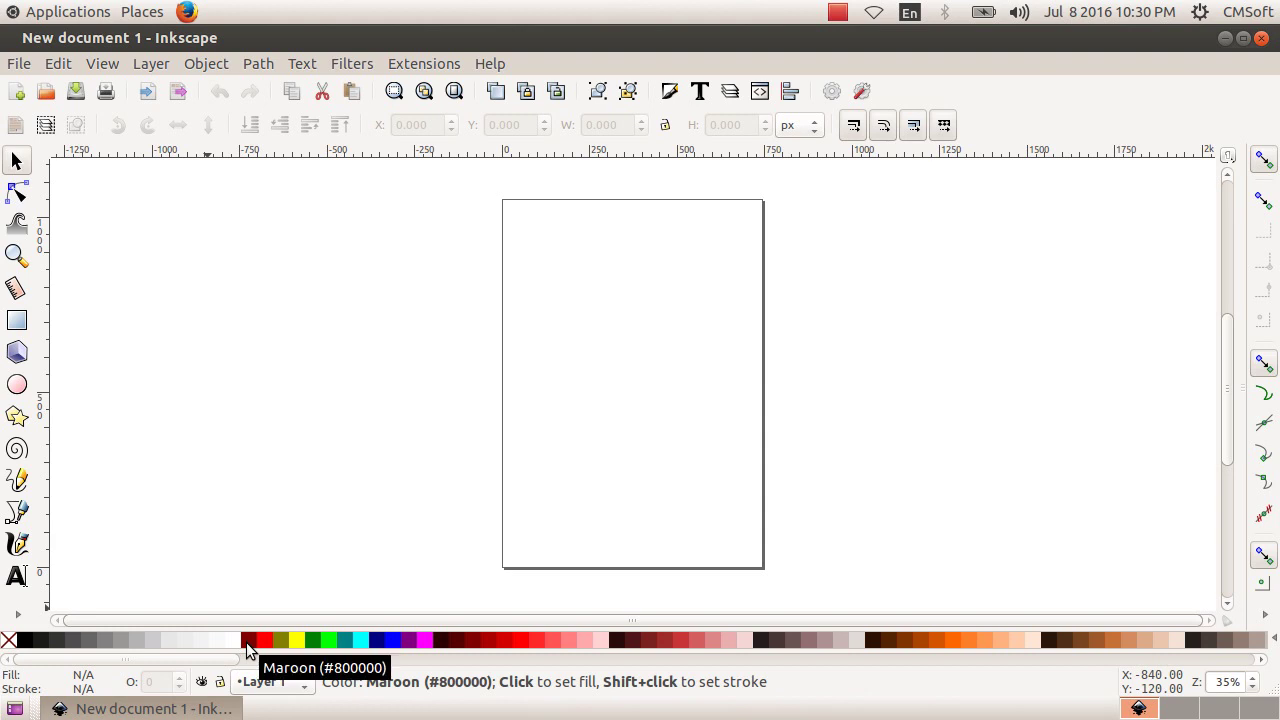
click(18, 386)
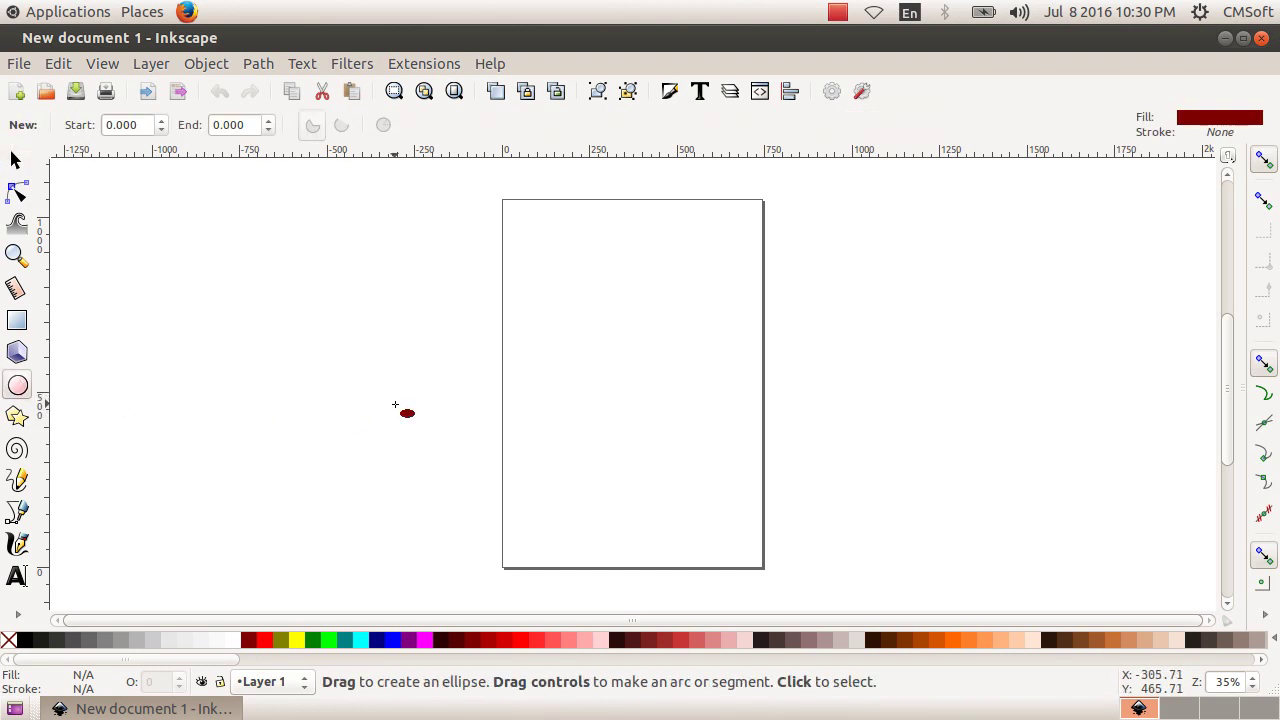
drag(505, 335, 758, 441)
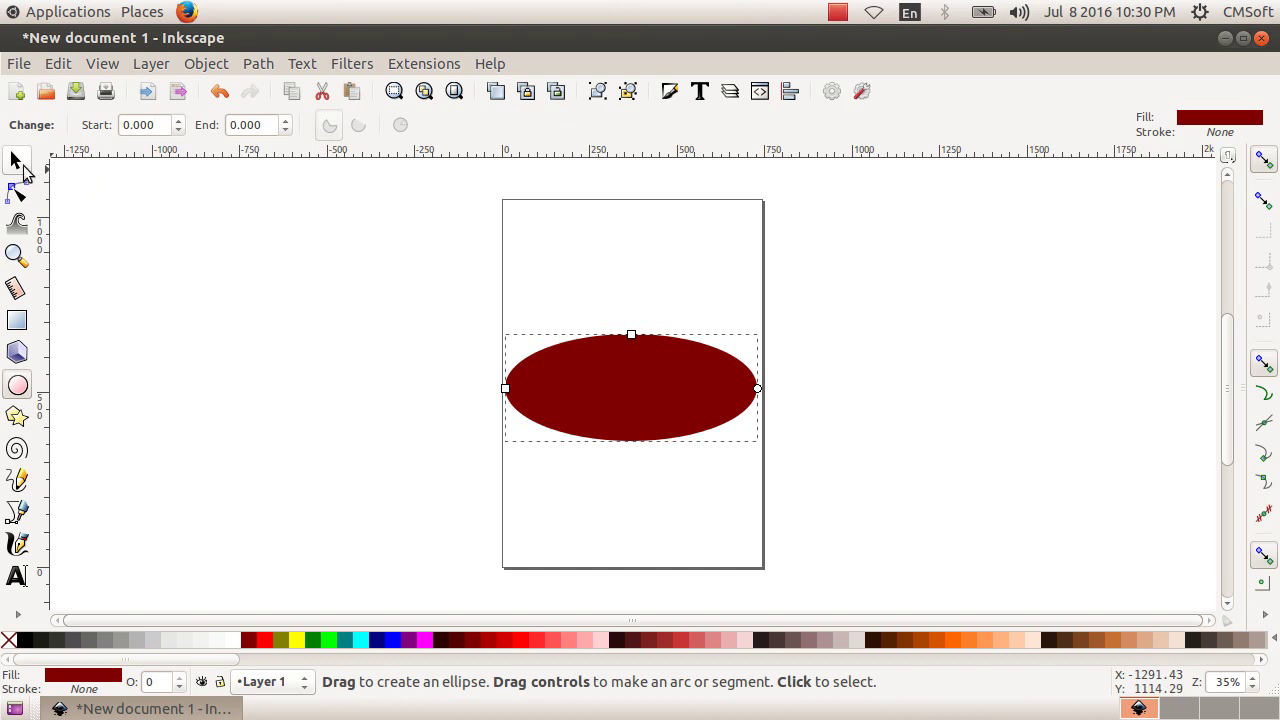
click(18, 163)
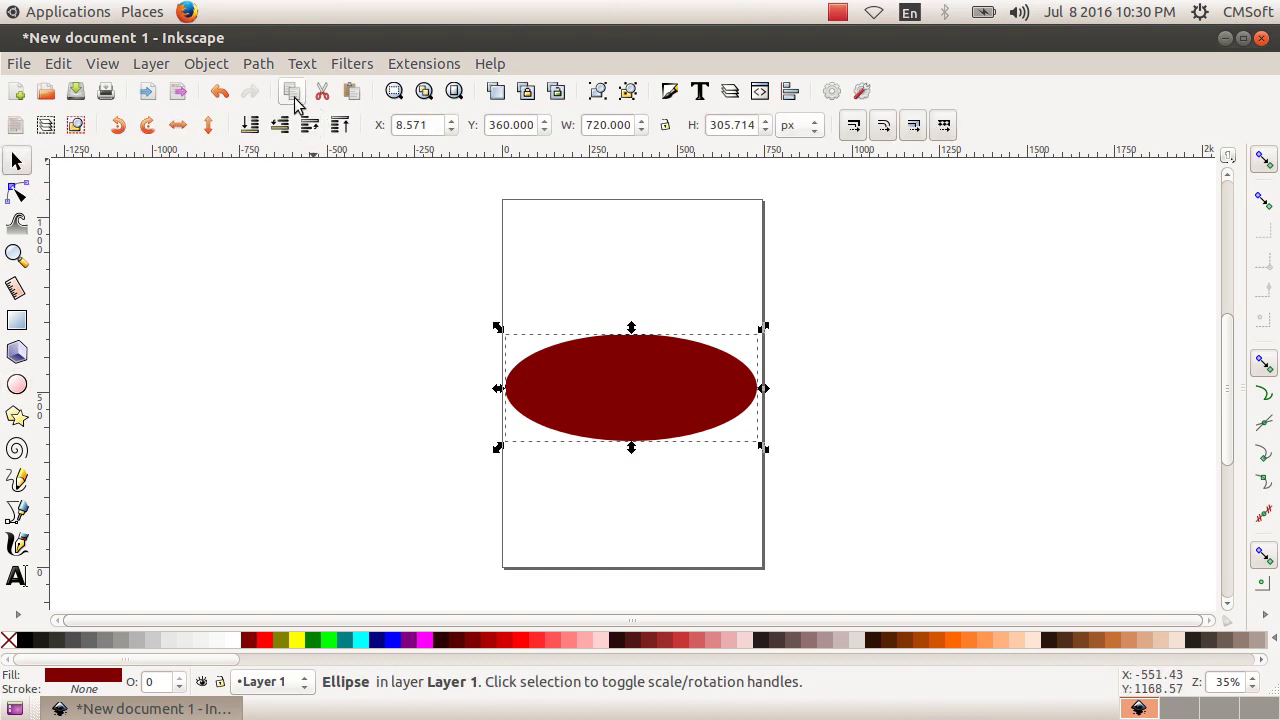
Open Fill and Stroke and try No paint, Flat, Linear and Radial fills, ending on Flat
click(222, 68)
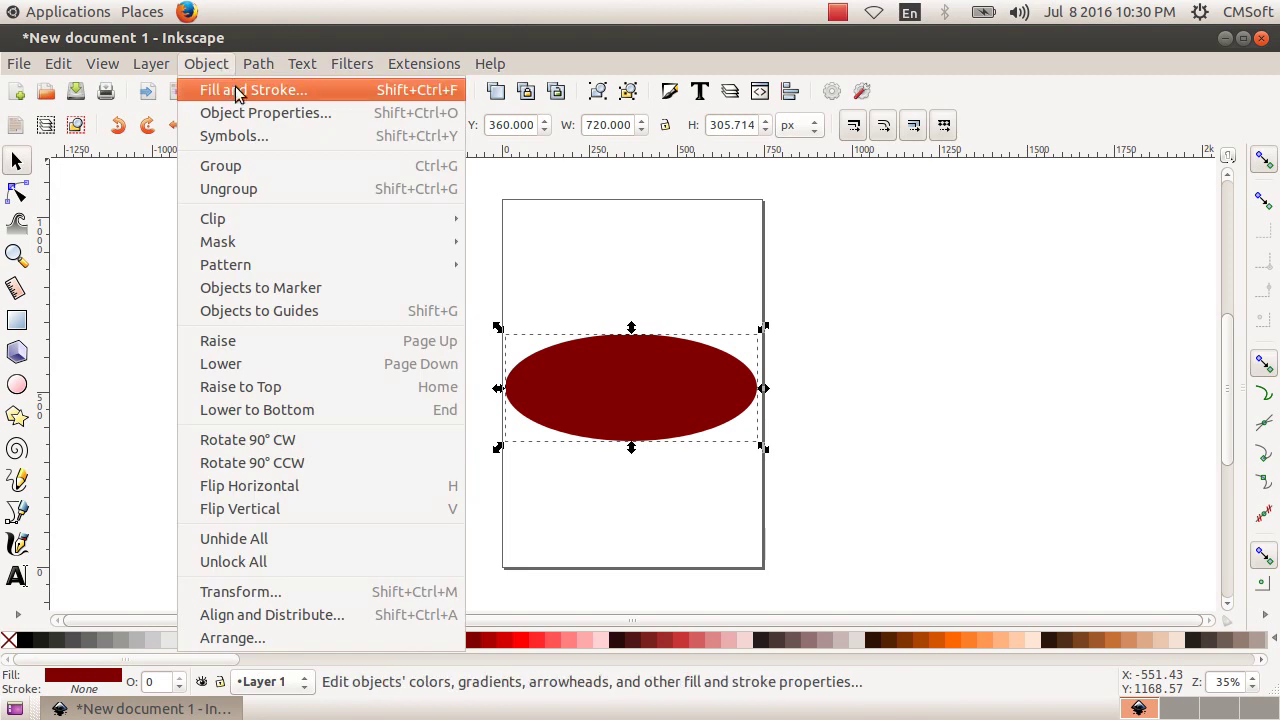
click(238, 92)
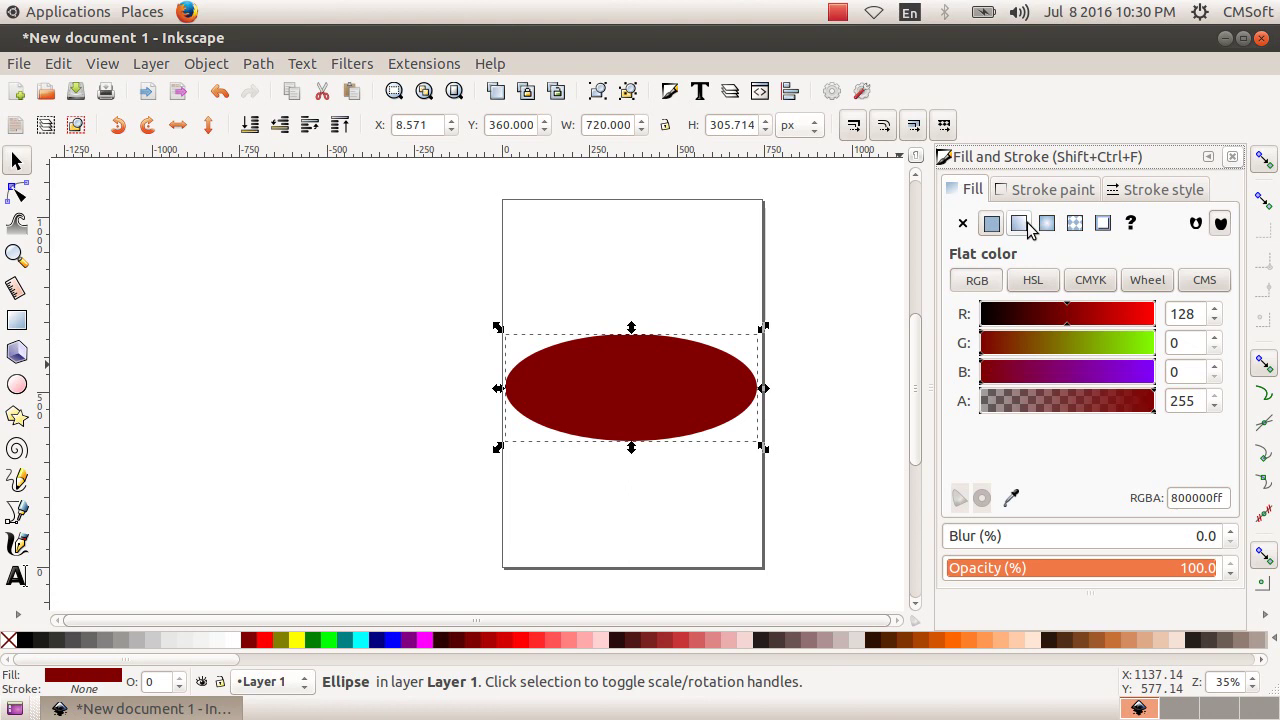
click(963, 224)
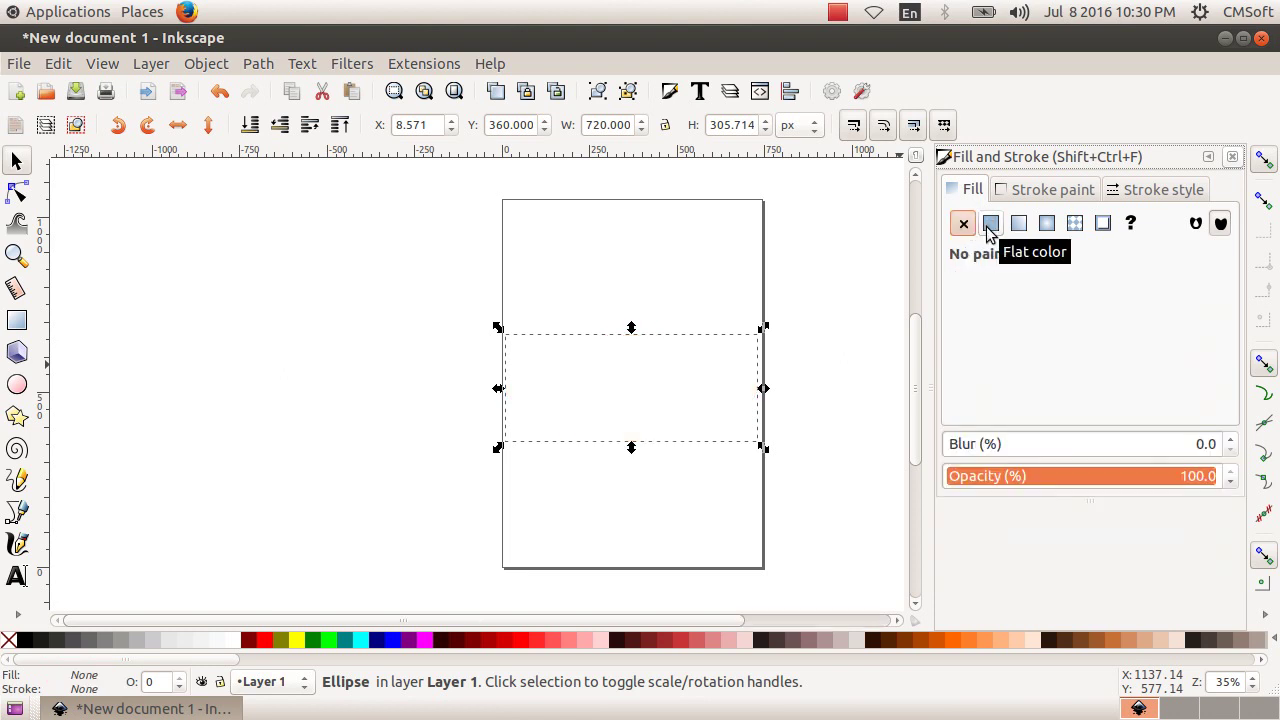
click(990, 224)
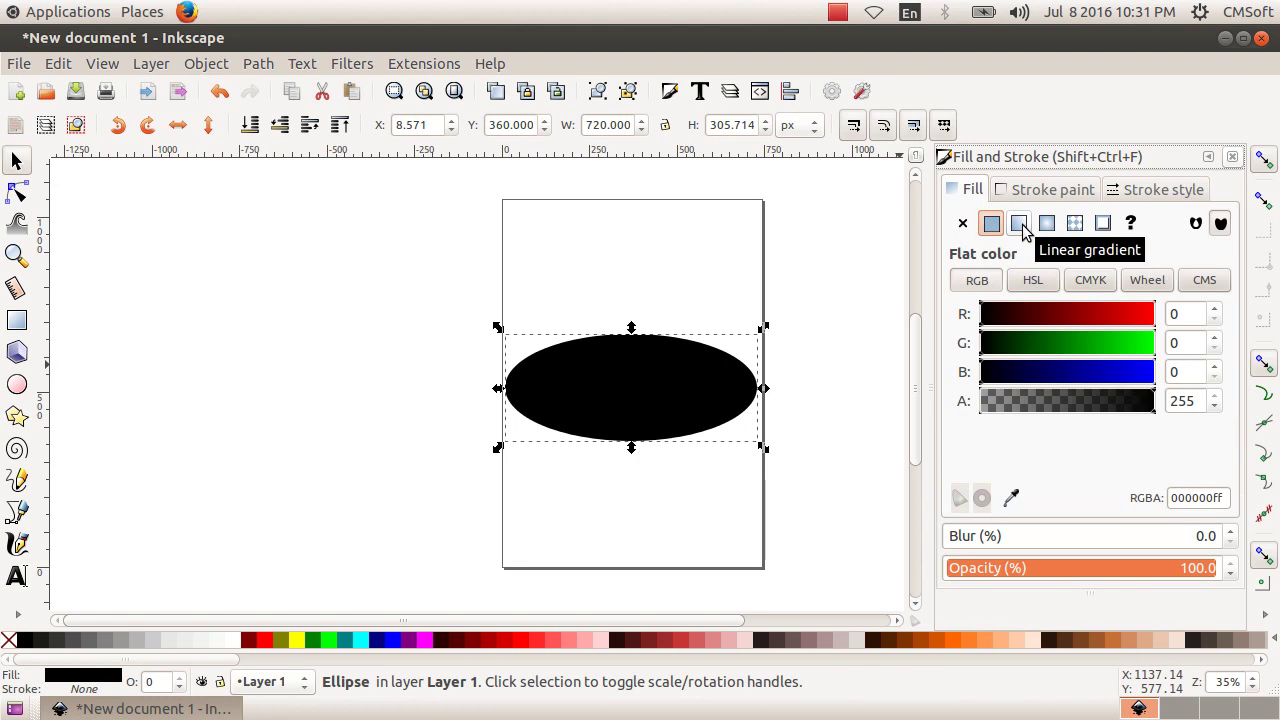
click(1019, 224)
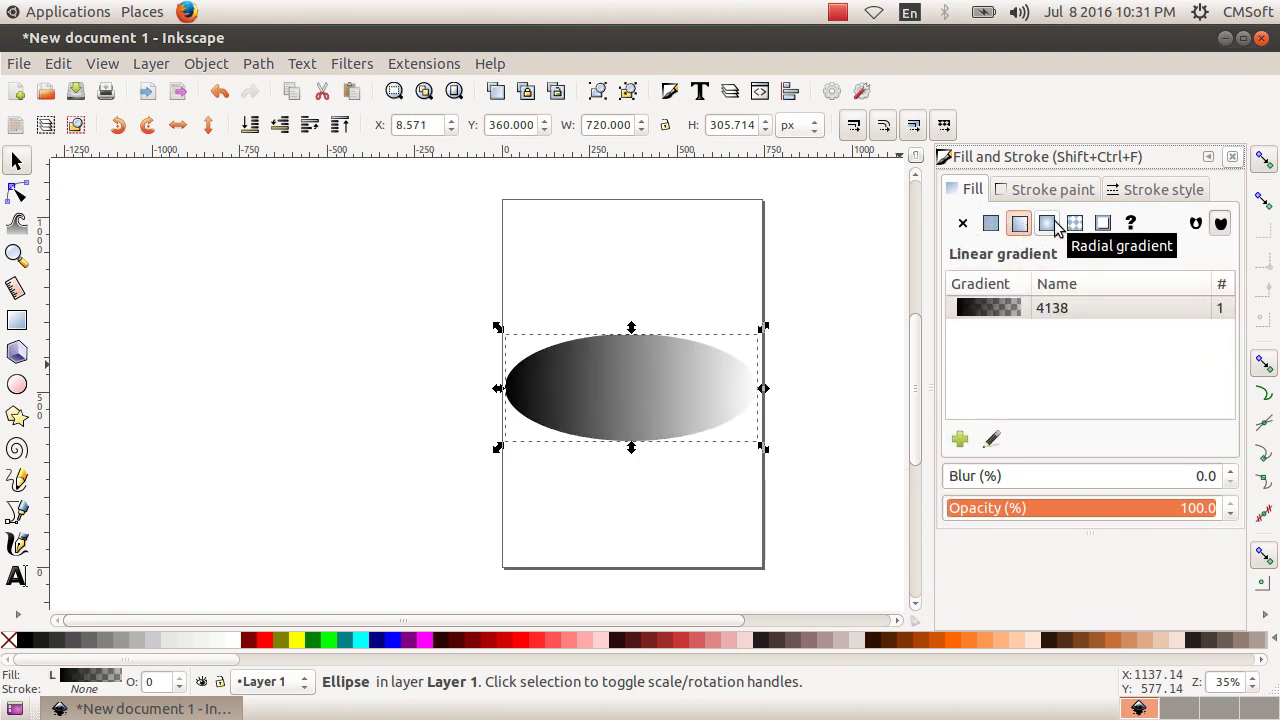
click(1047, 223)
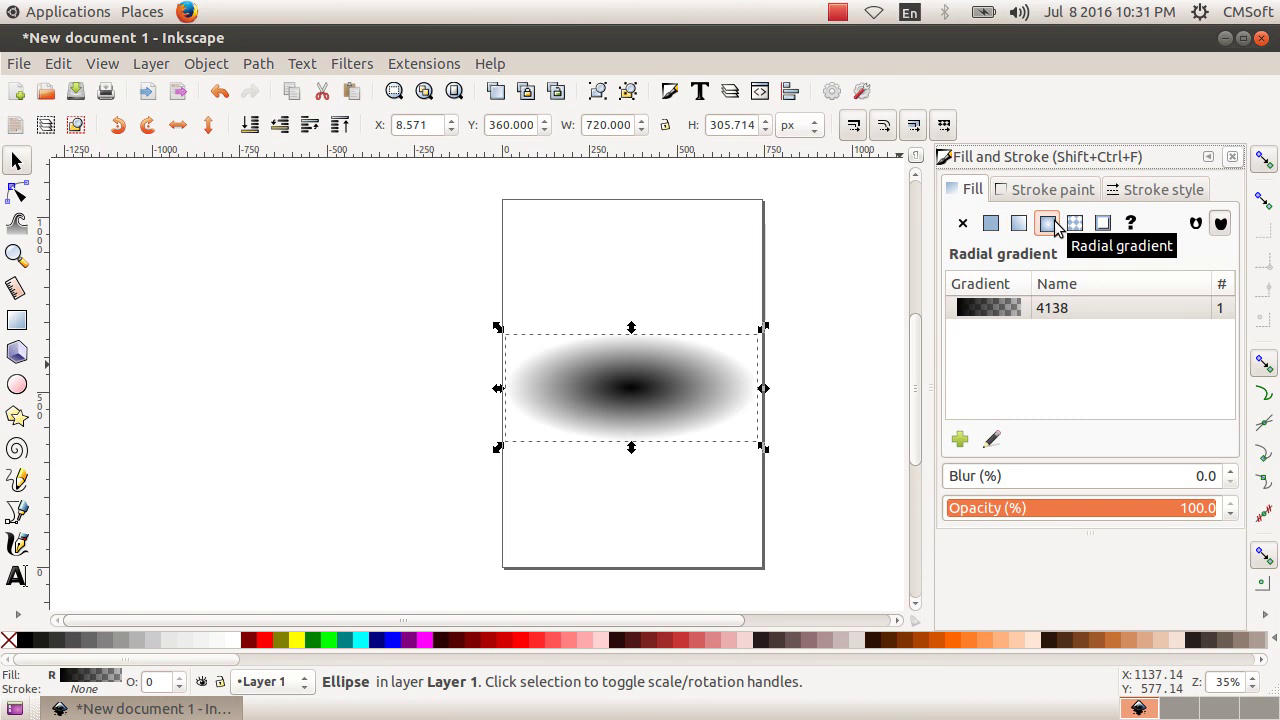
click(991, 223)
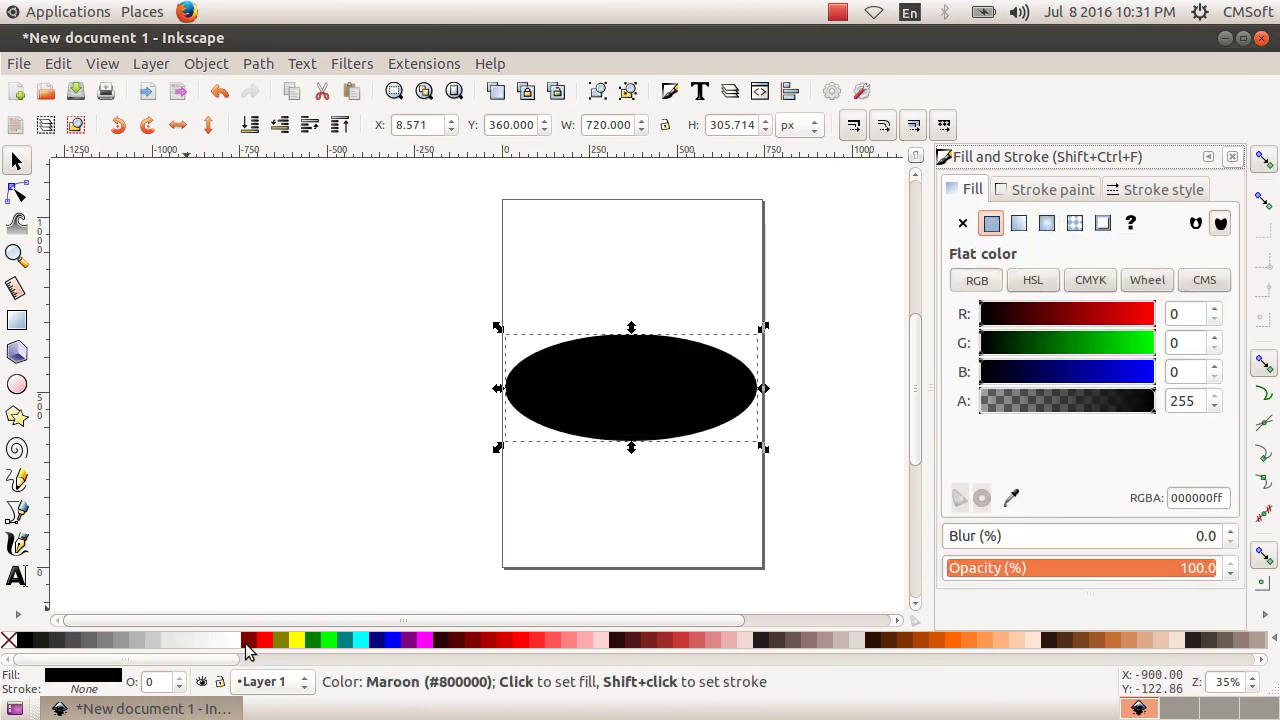
Try maroon and olive swatches, leaving the ellipse with a flat green fill
click(246, 644)
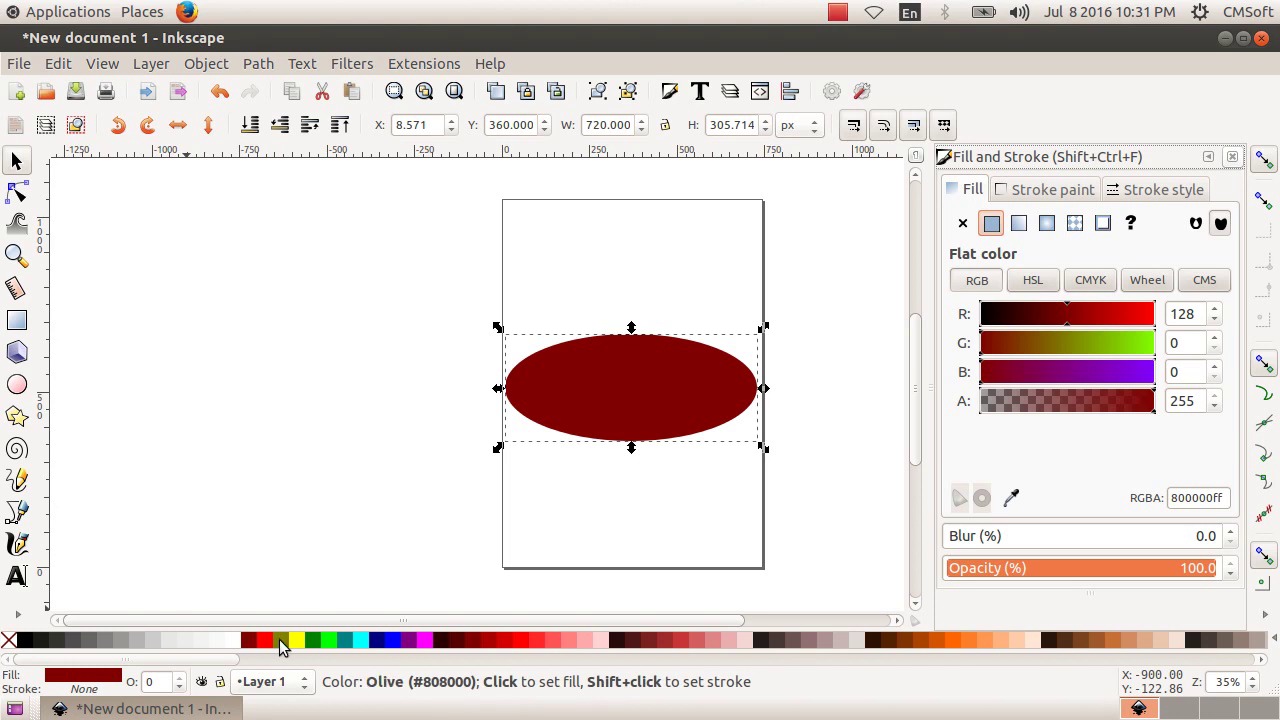
click(281, 643)
click(301, 643)
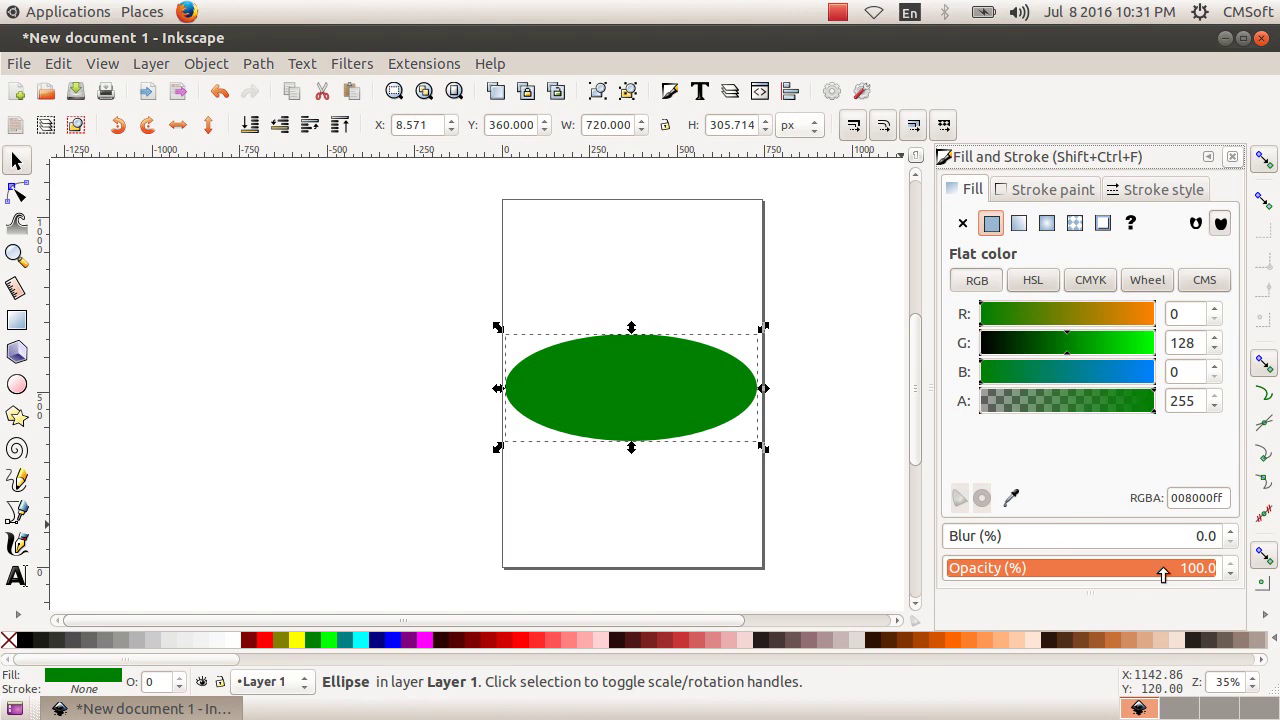
click(1231, 575)
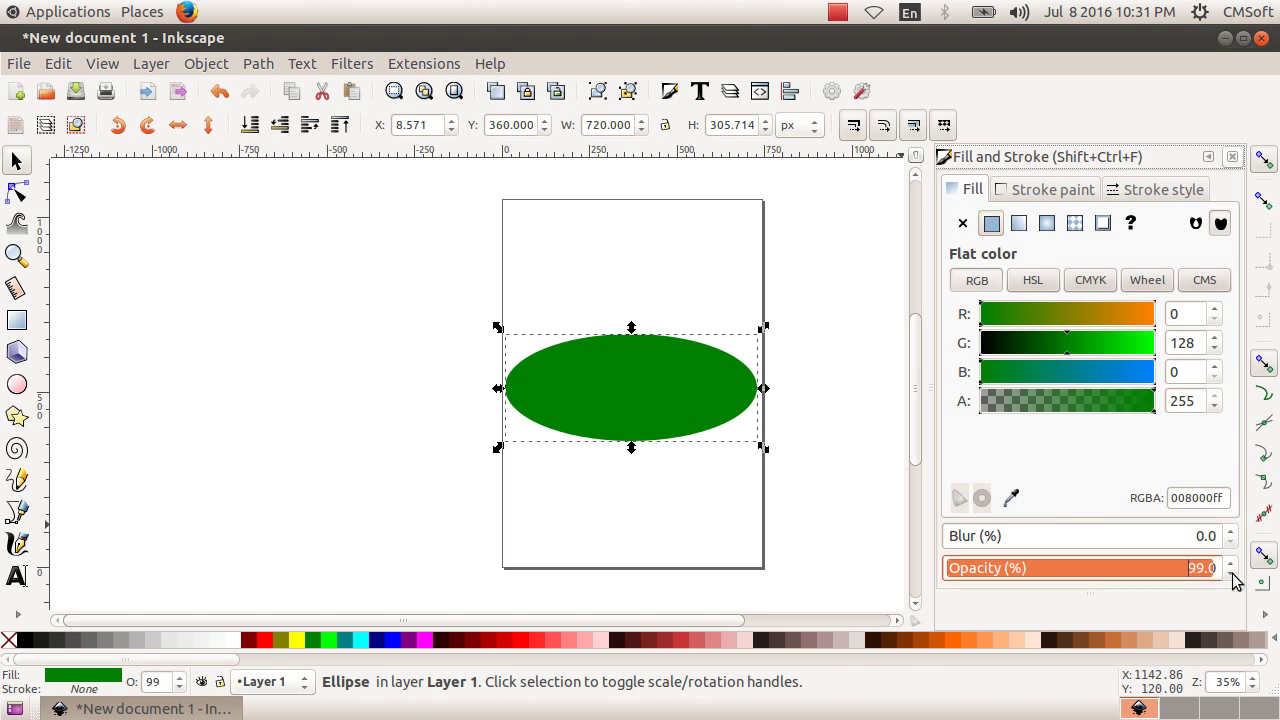
click(1231, 575)
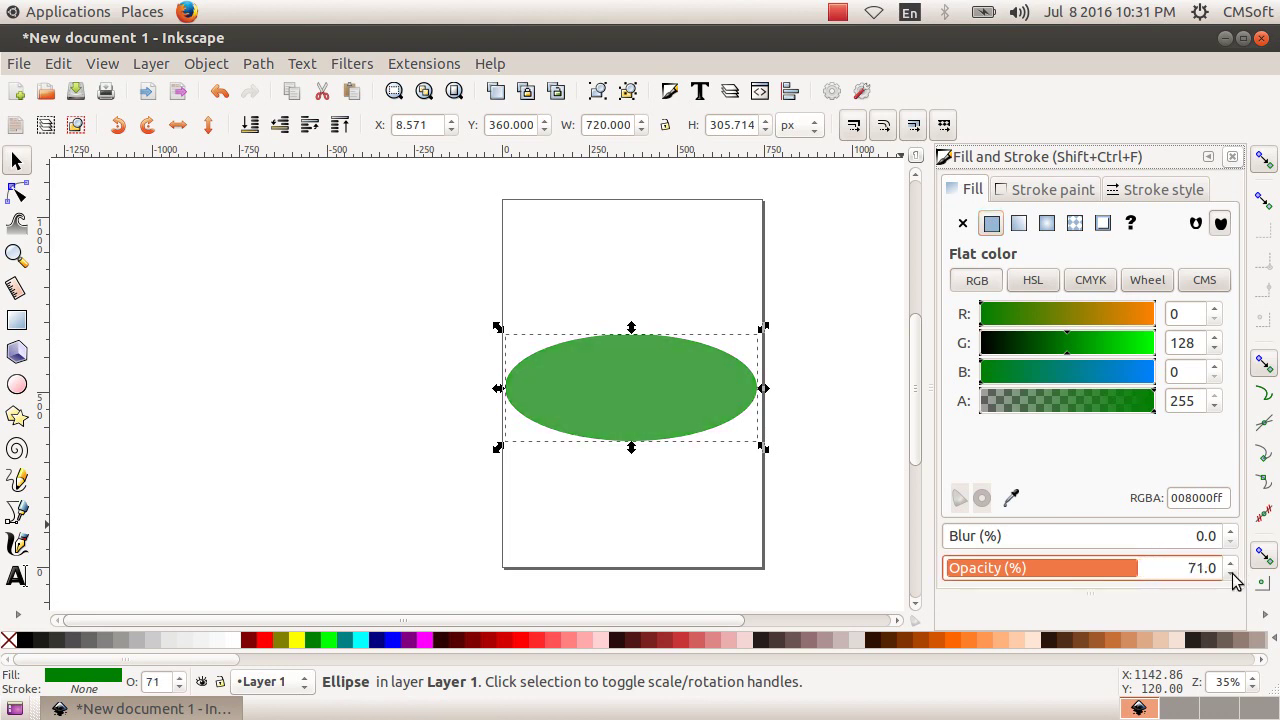
click(1231, 575)
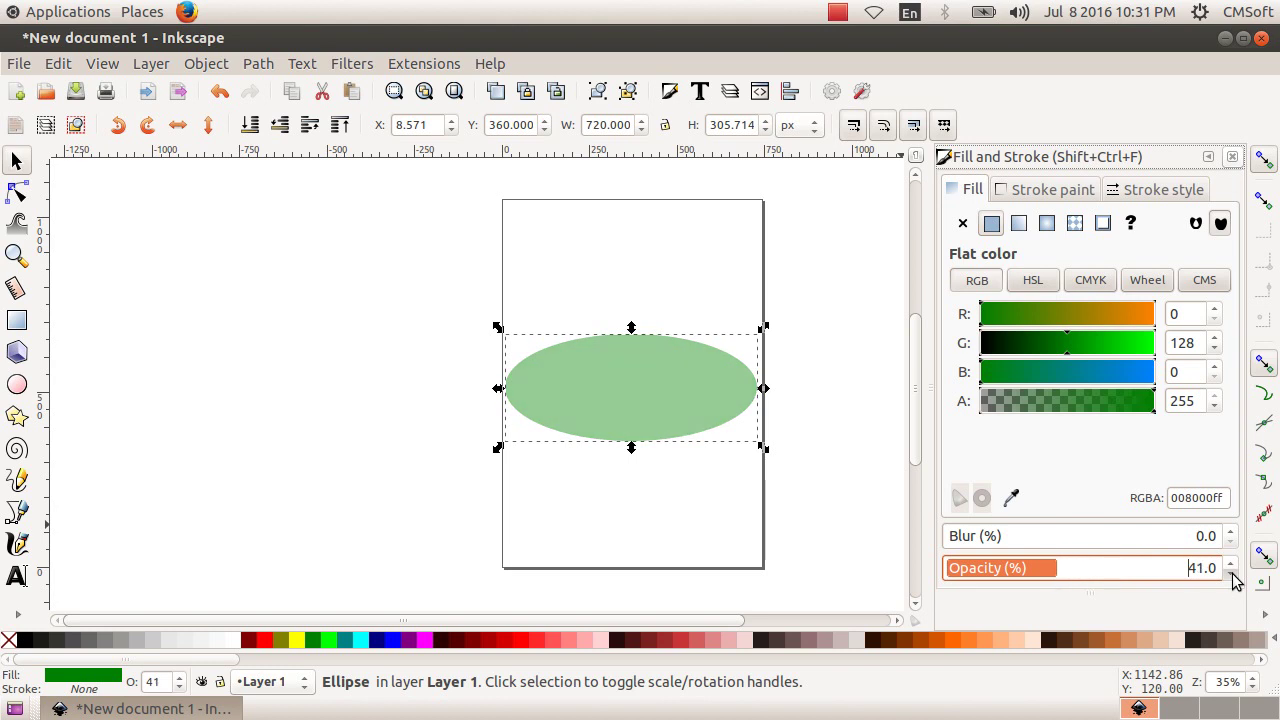
click(1231, 574)
click(1229, 563)
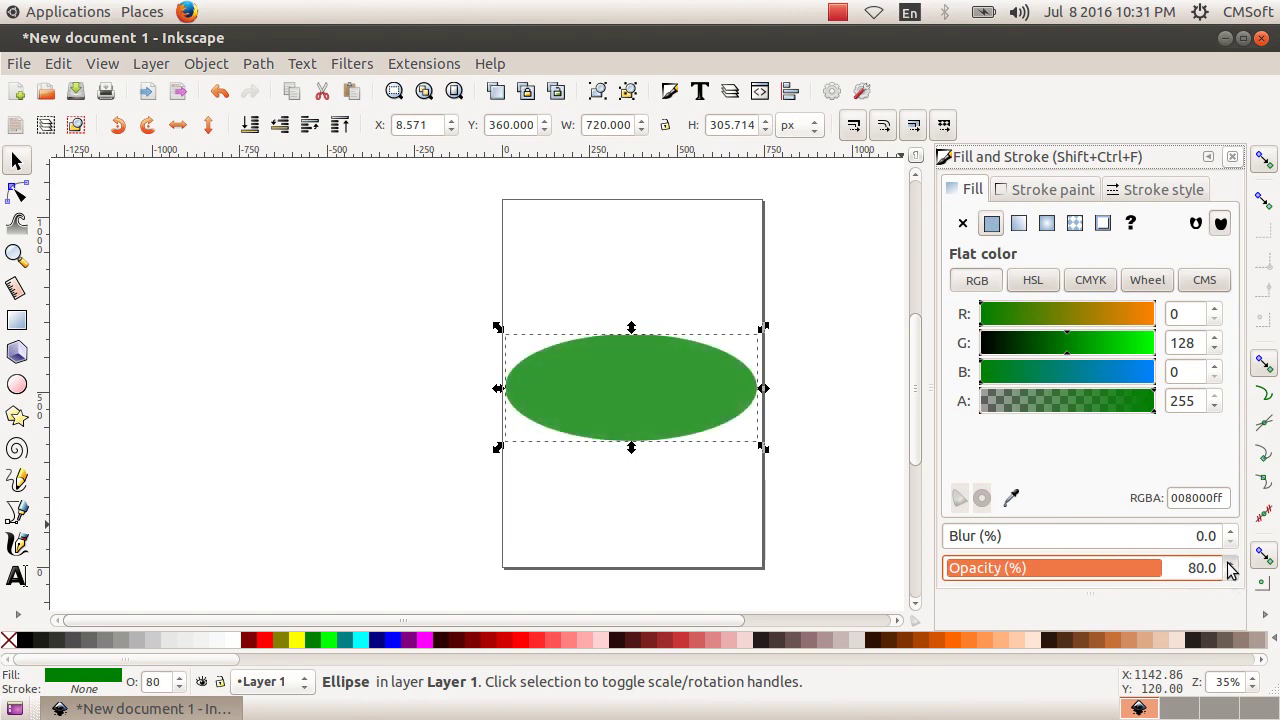
click(1230, 563)
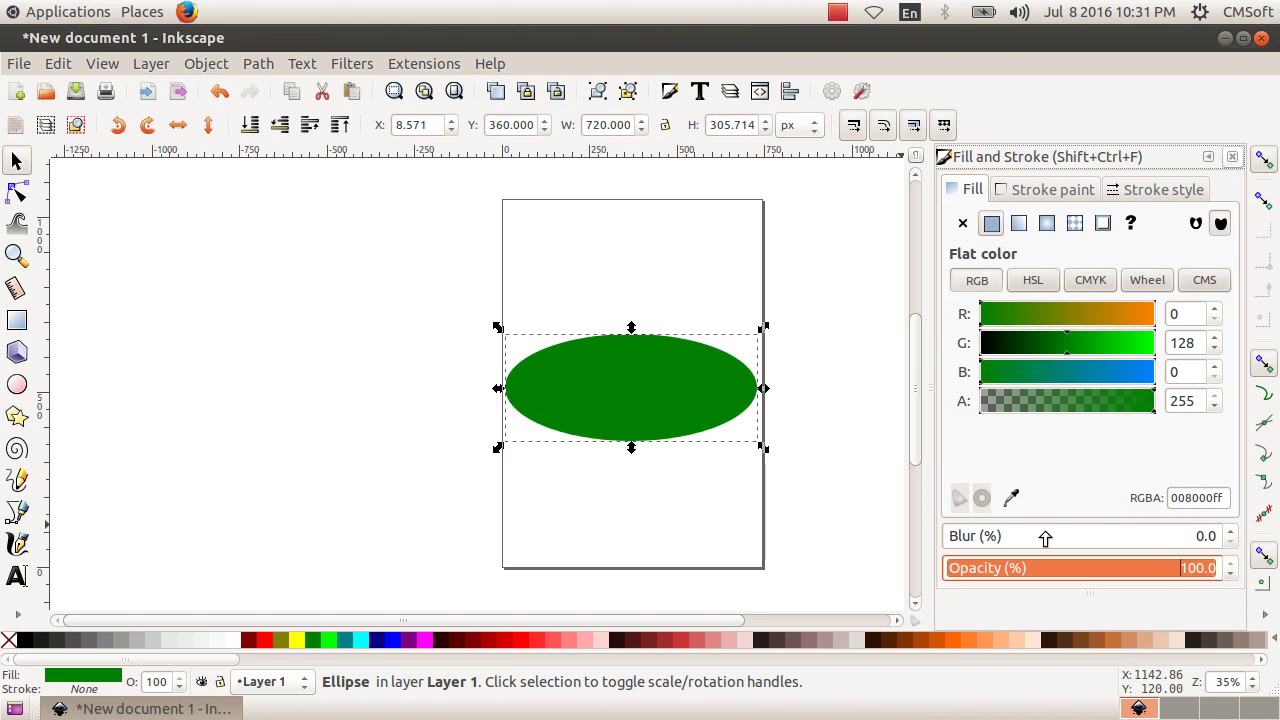
click(1230, 544)
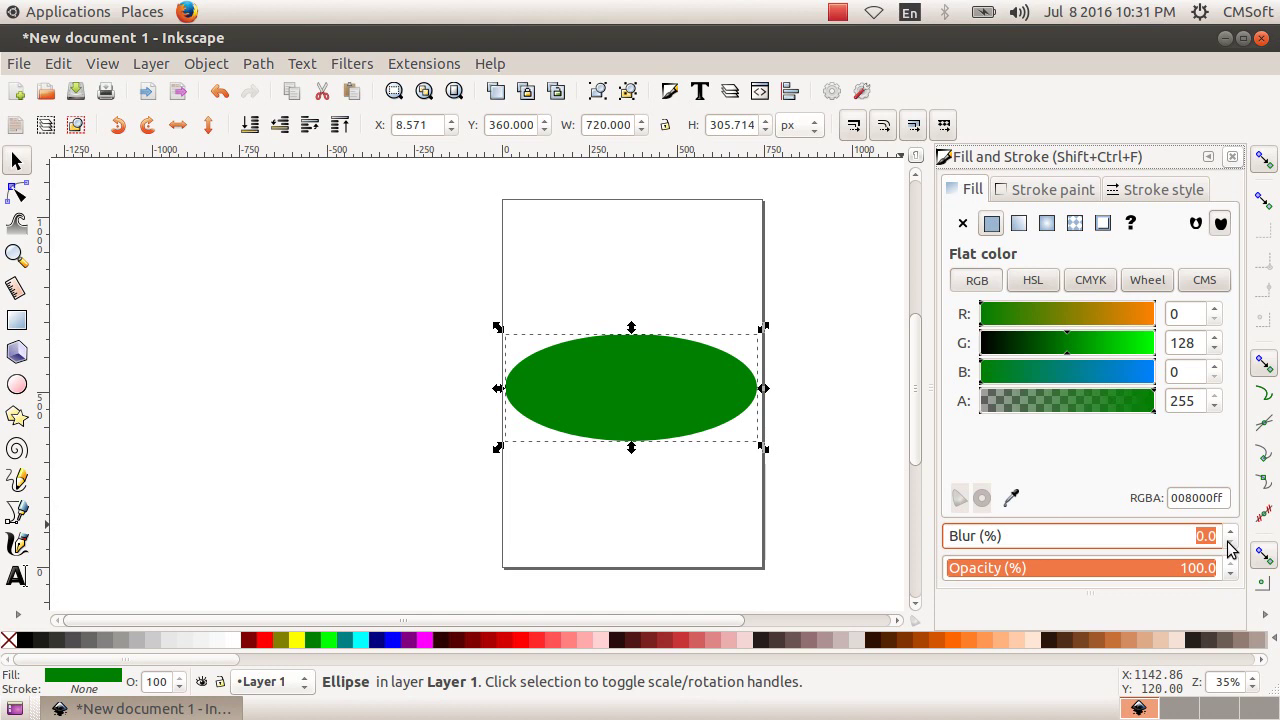
scroll(1230, 535, up, 4)
scroll(1230, 535, up, 14)
scroll(1230, 537, up, 1)
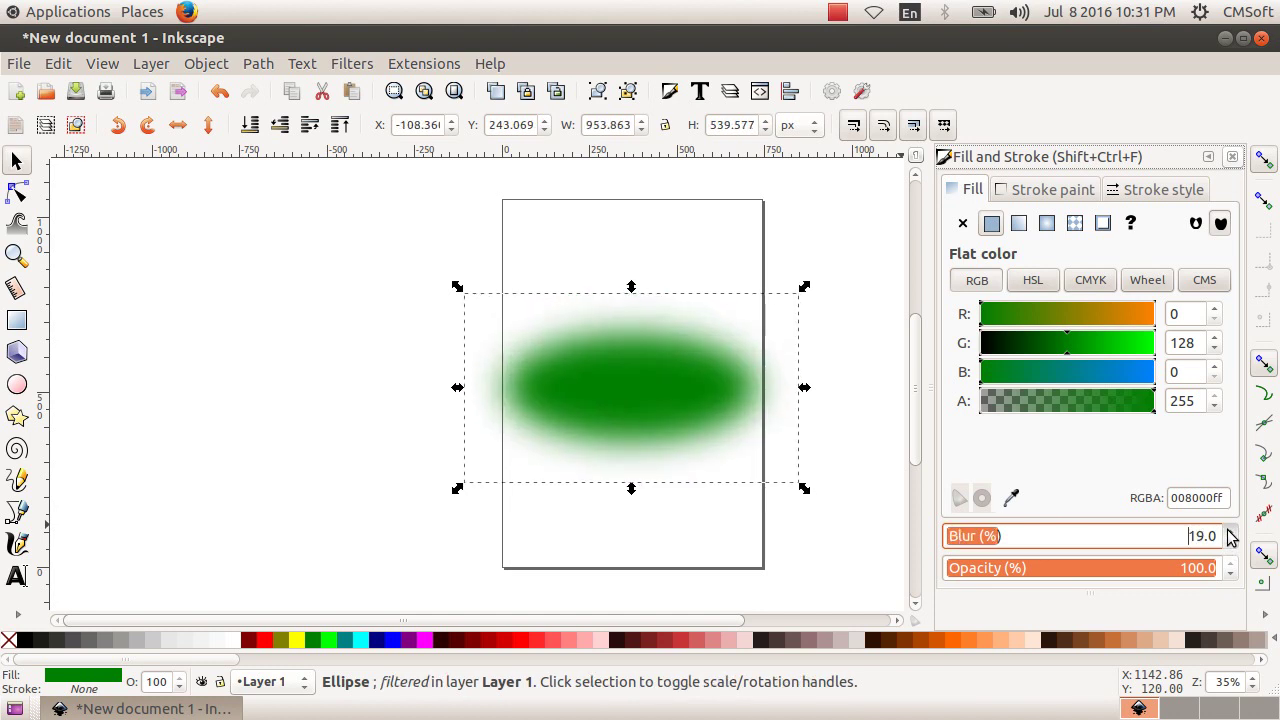
scroll(1230, 537, up, 15)
scroll(1230, 537, up, 1)
scroll(1230, 537, up, 1)
scroll(1230, 537, up, 1)
scroll(1233, 547, down, 3)
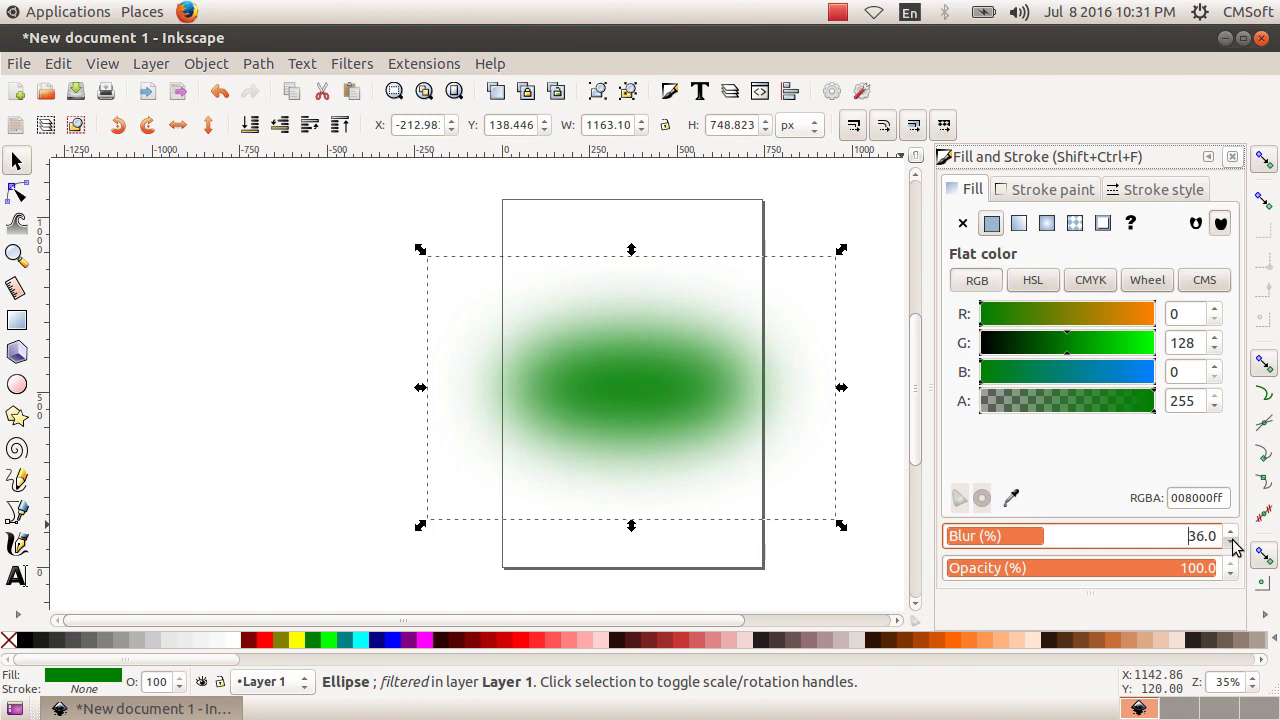
scroll(1233, 546, down, 20)
scroll(1233, 545, down, 2)
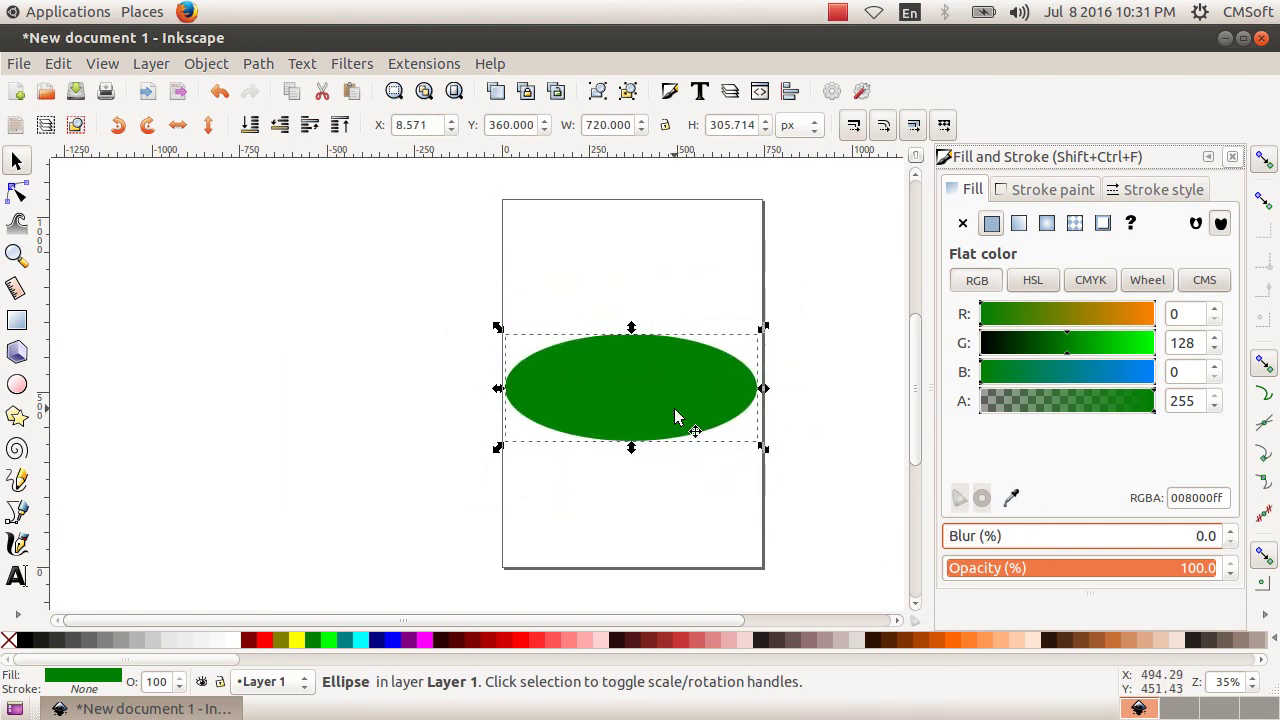
Fill the ellipse maroon, then apply radial gradient 4444 fading to transparent edges
click(250, 640)
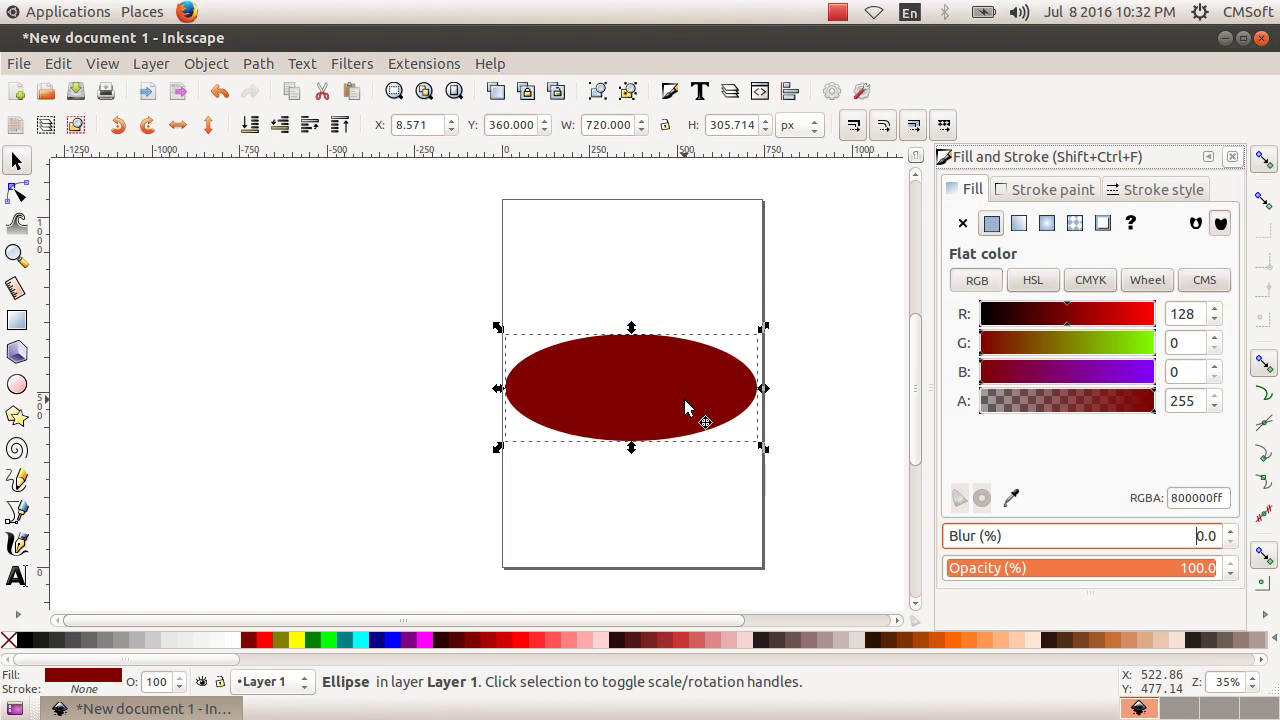
click(1046, 224)
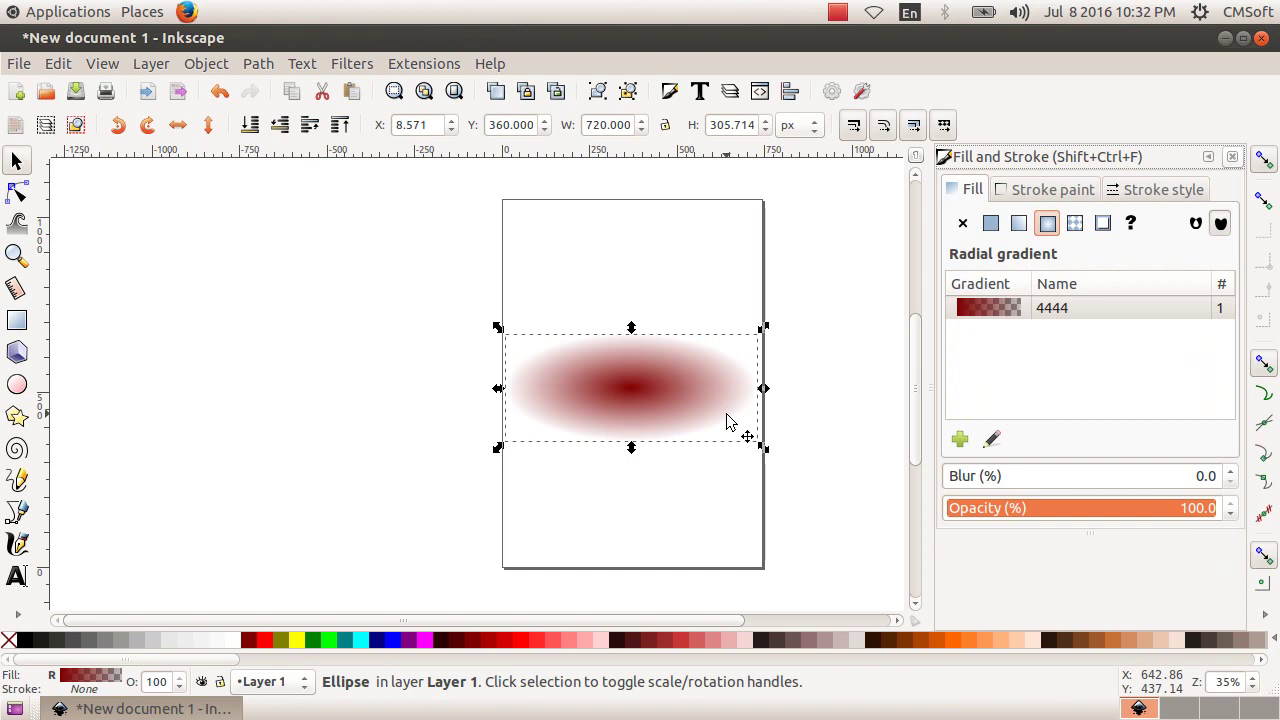
click(958, 309)
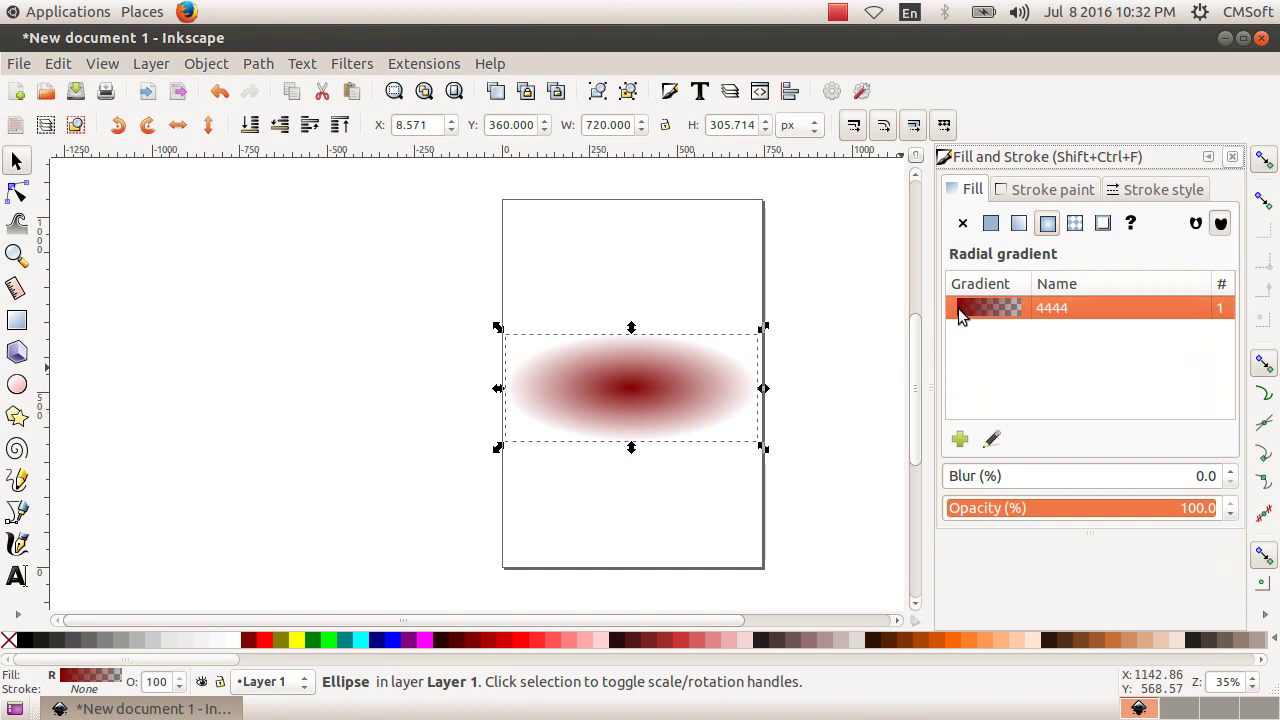
Set the gradient to a light grey centre and opaque maroon edge, shorten its radius, and nudge the ellipse up
click(18, 193)
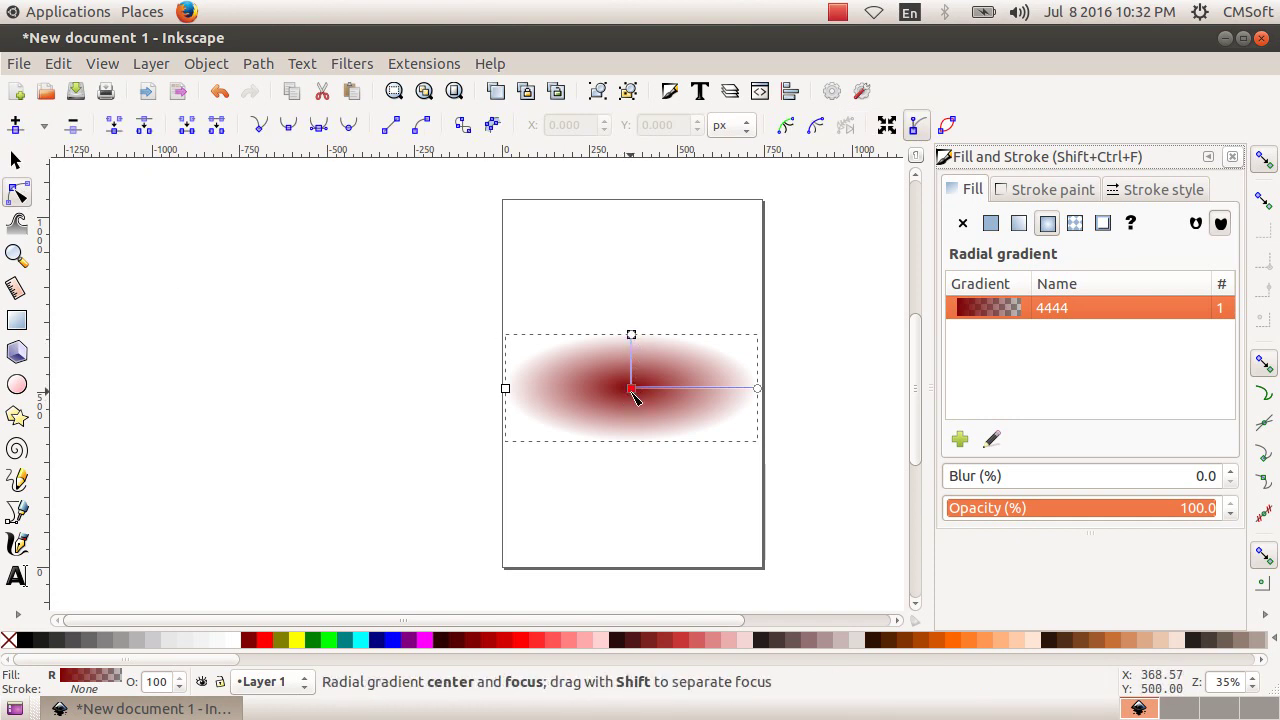
click(632, 390)
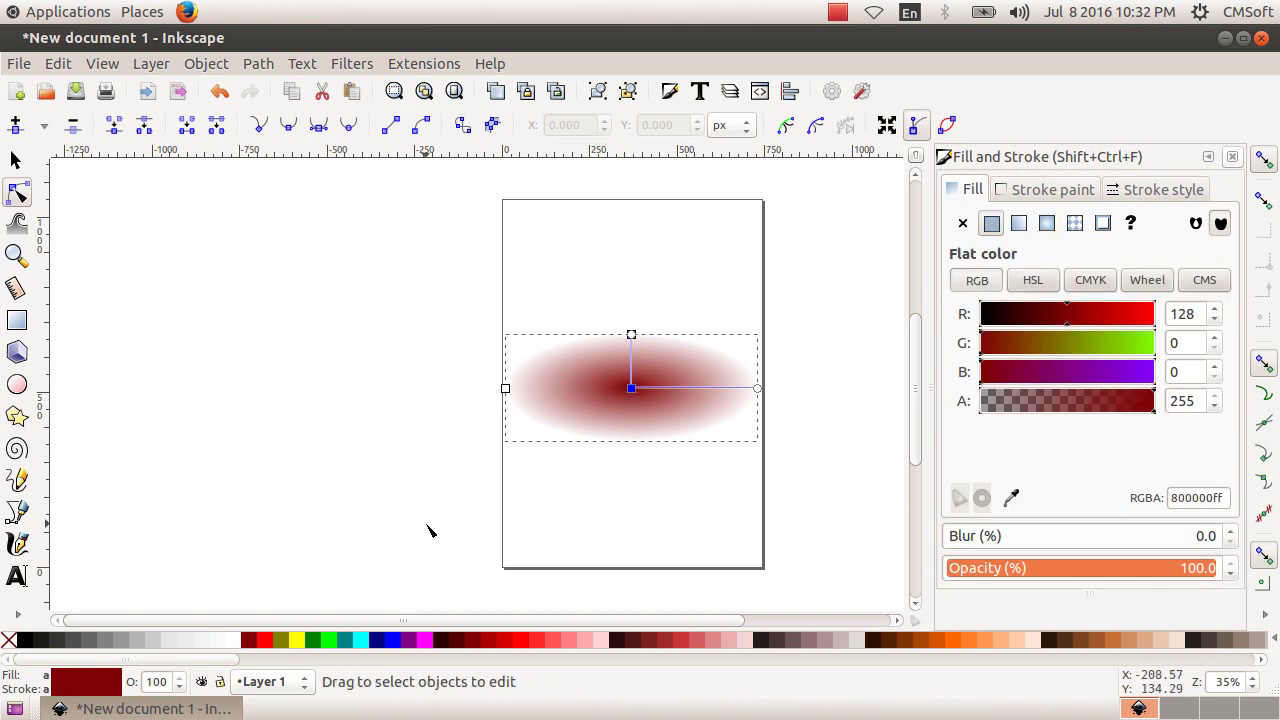
click(201, 642)
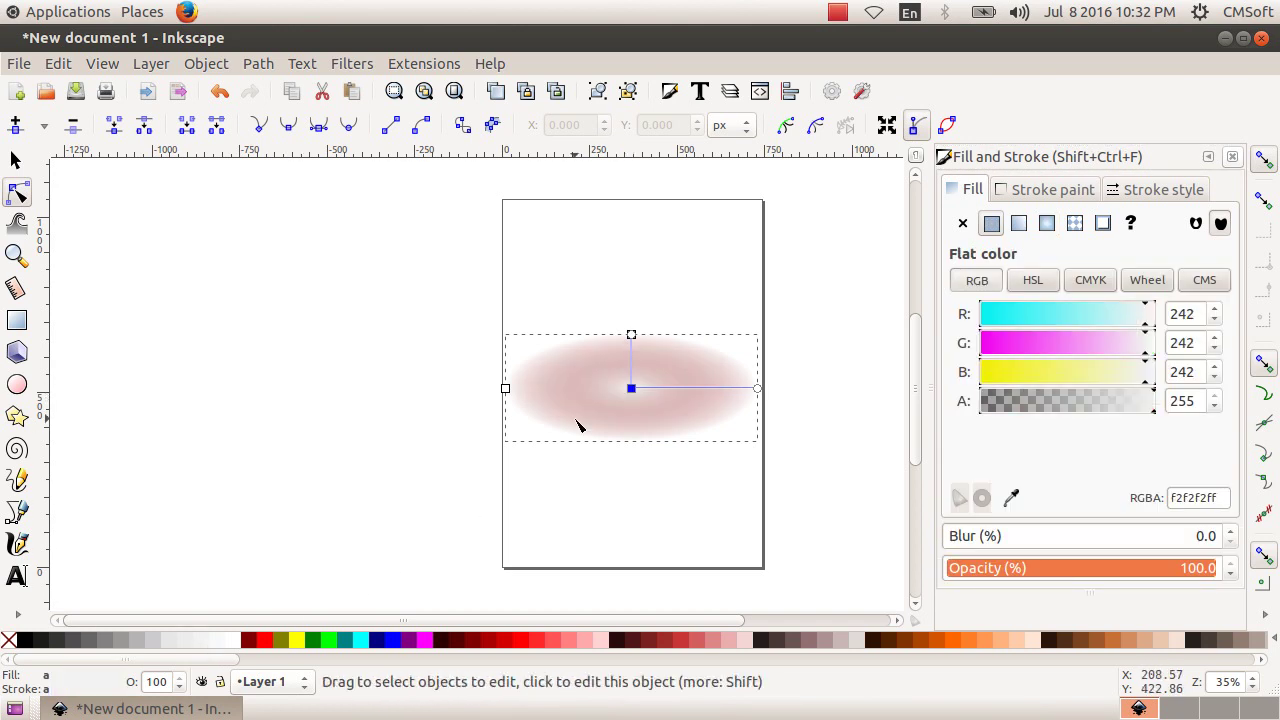
click(631, 336)
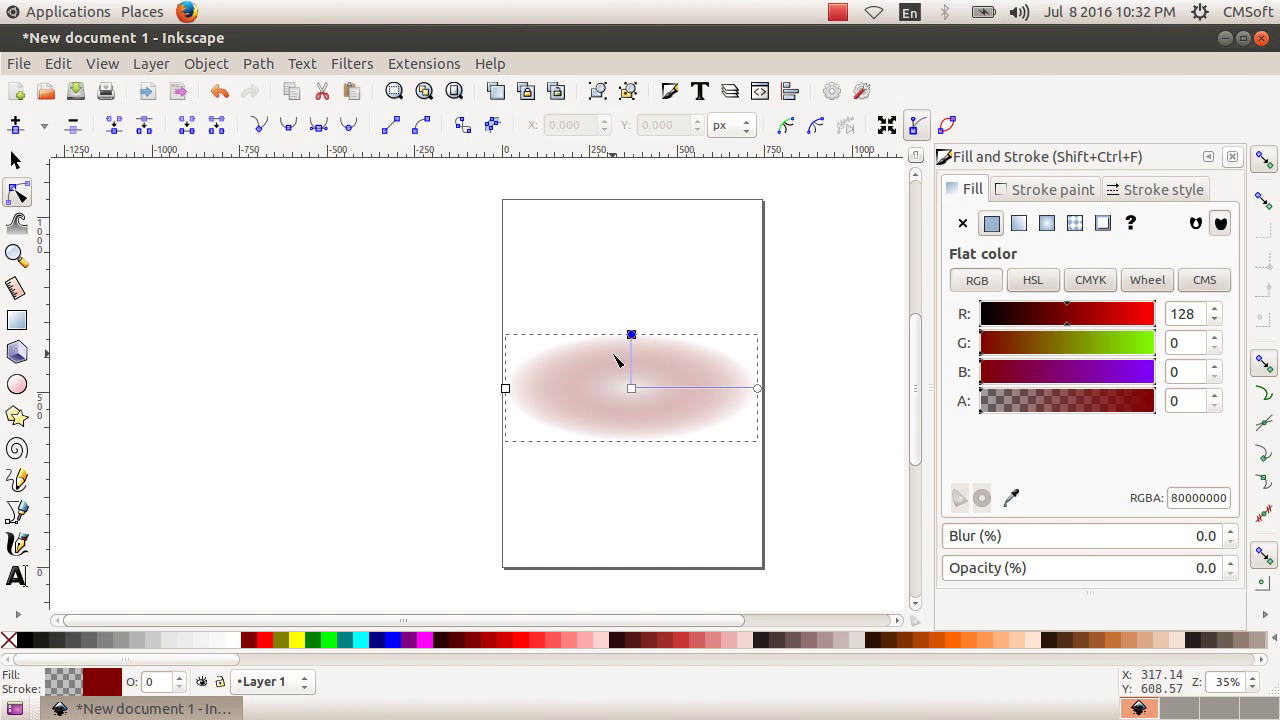
click(251, 639)
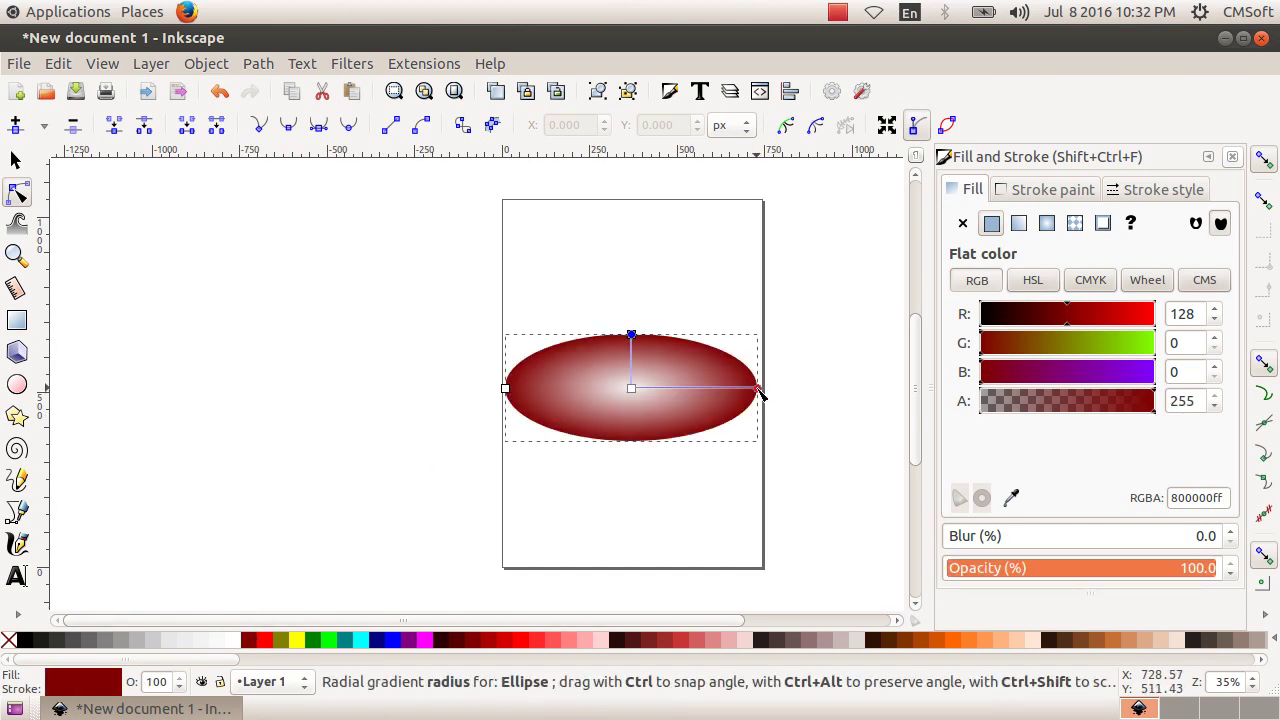
drag(758, 390, 735, 388)
click(16, 160)
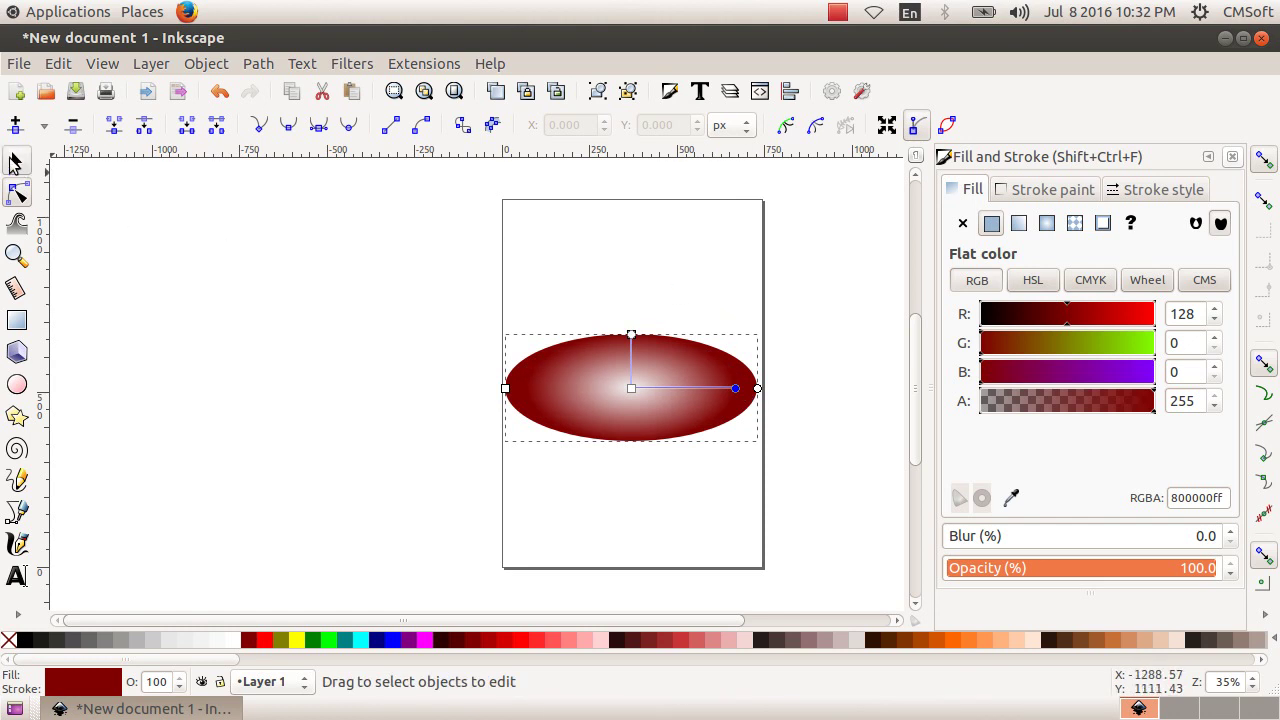
drag(663, 399, 664, 378)
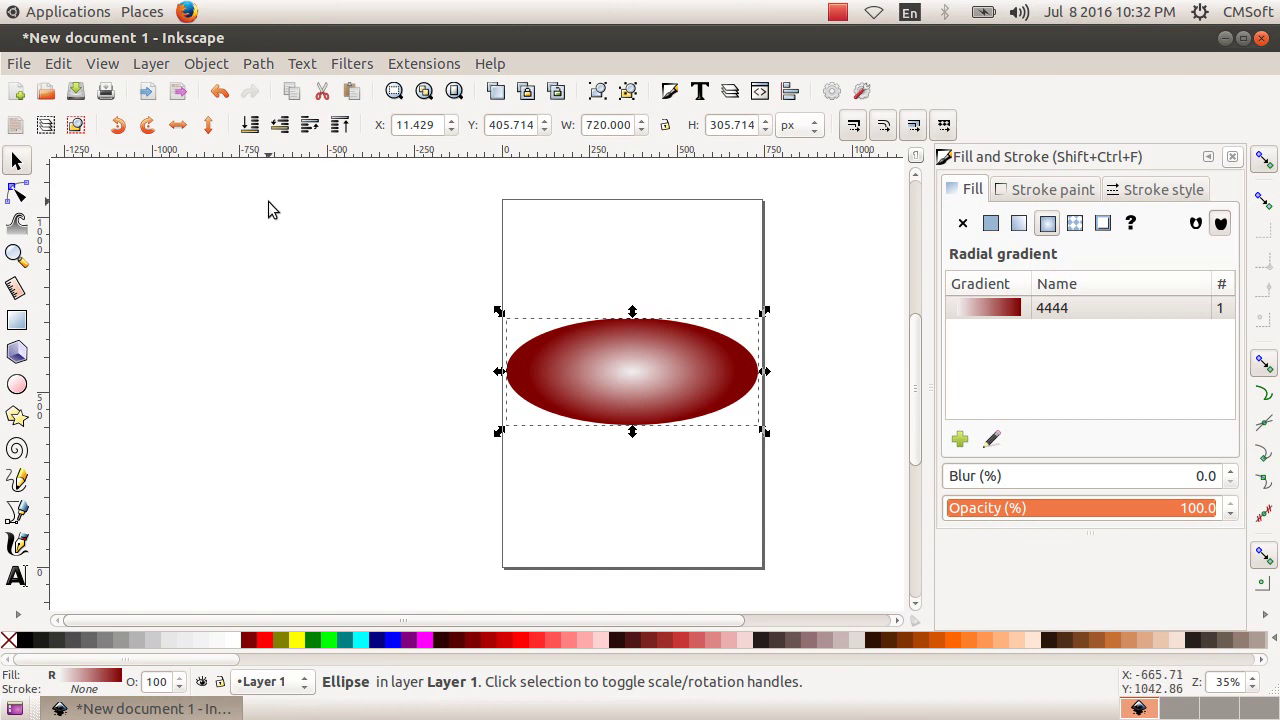
Duplicate the gradient ellipse, move it up, and scale it to about 81% (585 × 249 px)
click(58, 63)
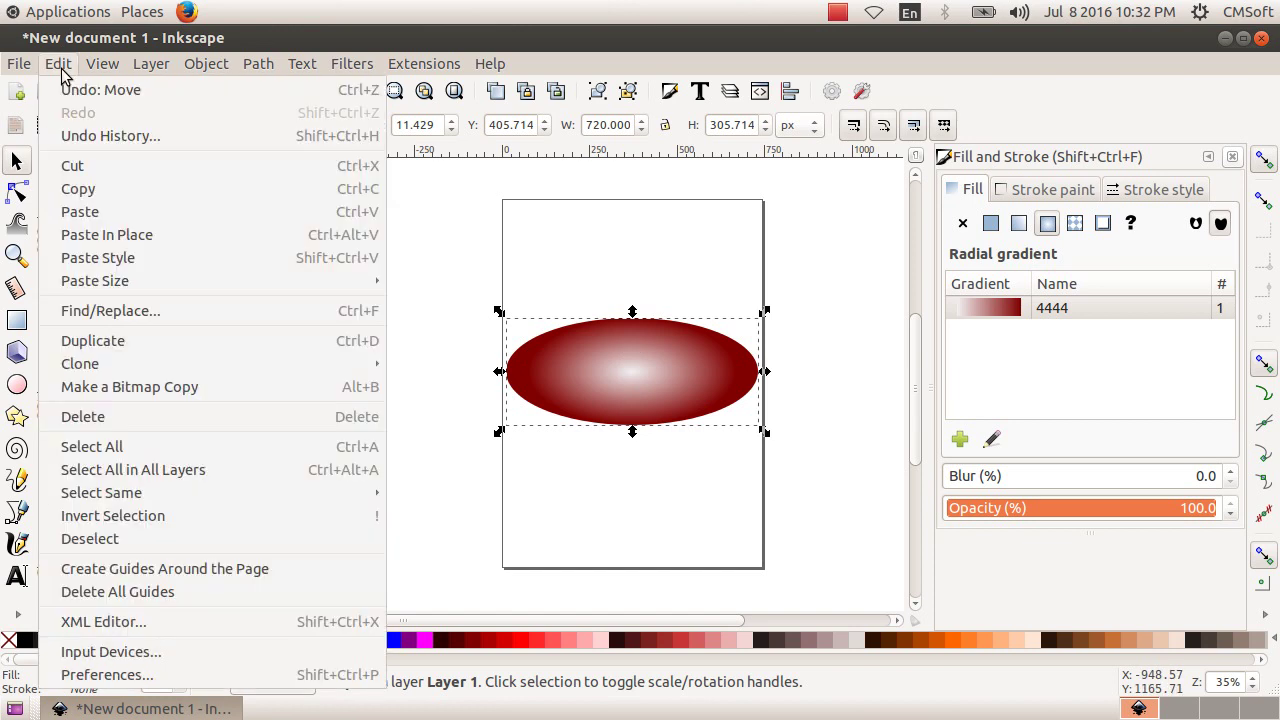
click(178, 333)
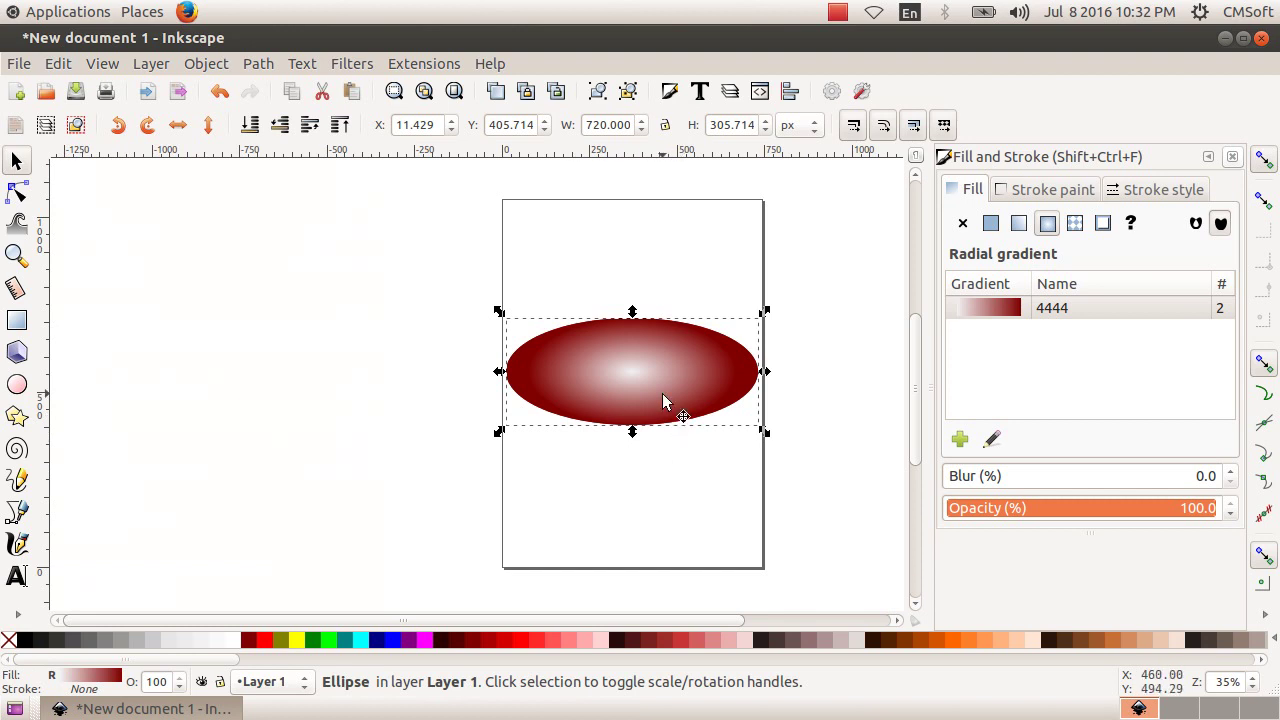
drag(645, 386, 636, 270)
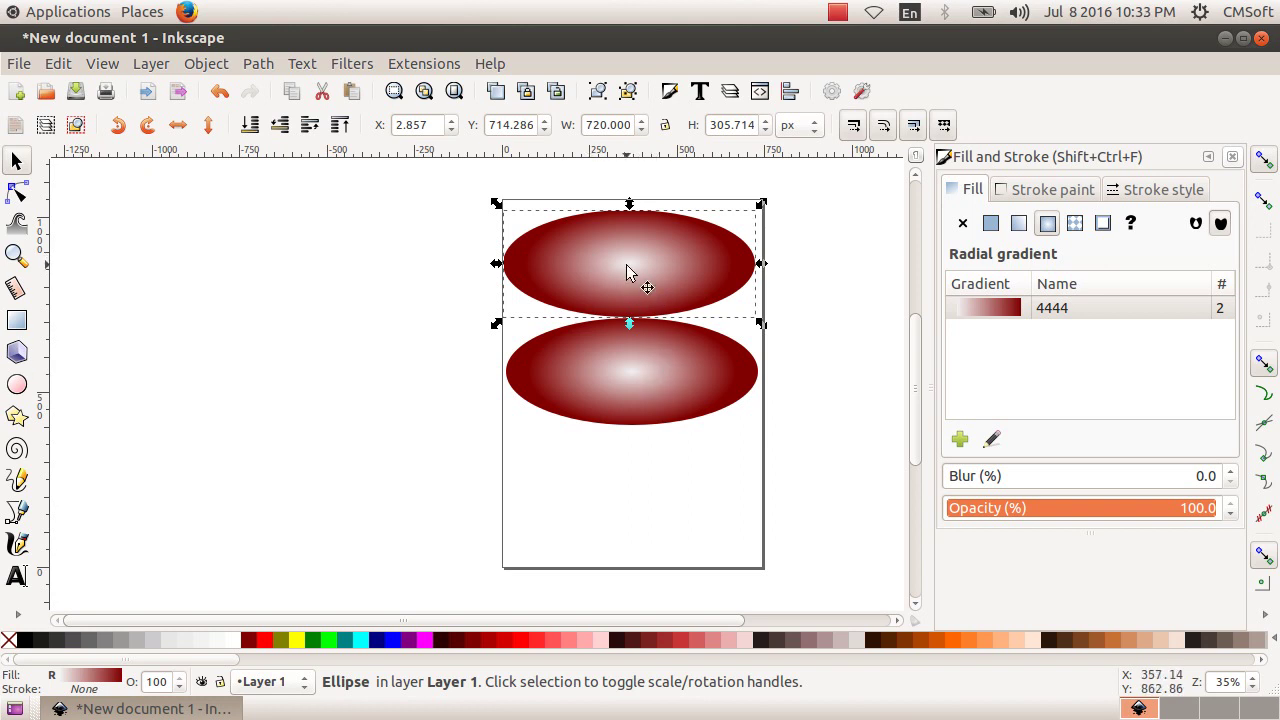
key(ctrl)
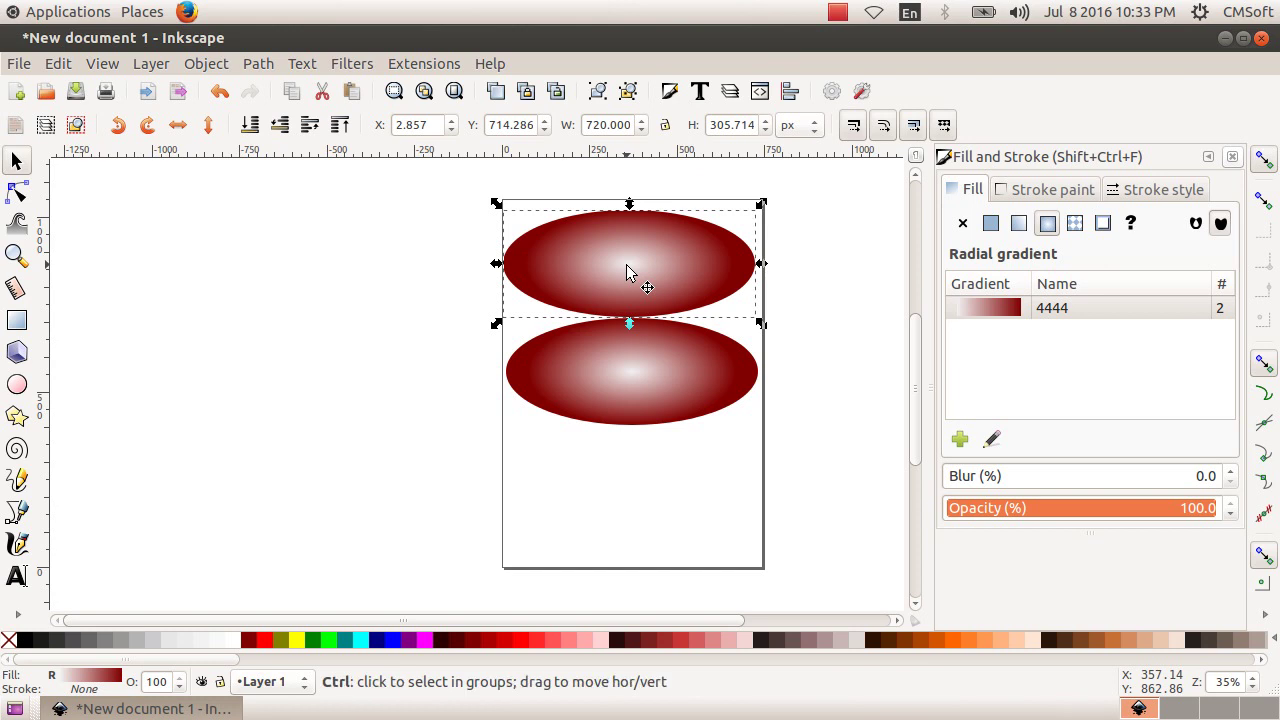
key(shift)
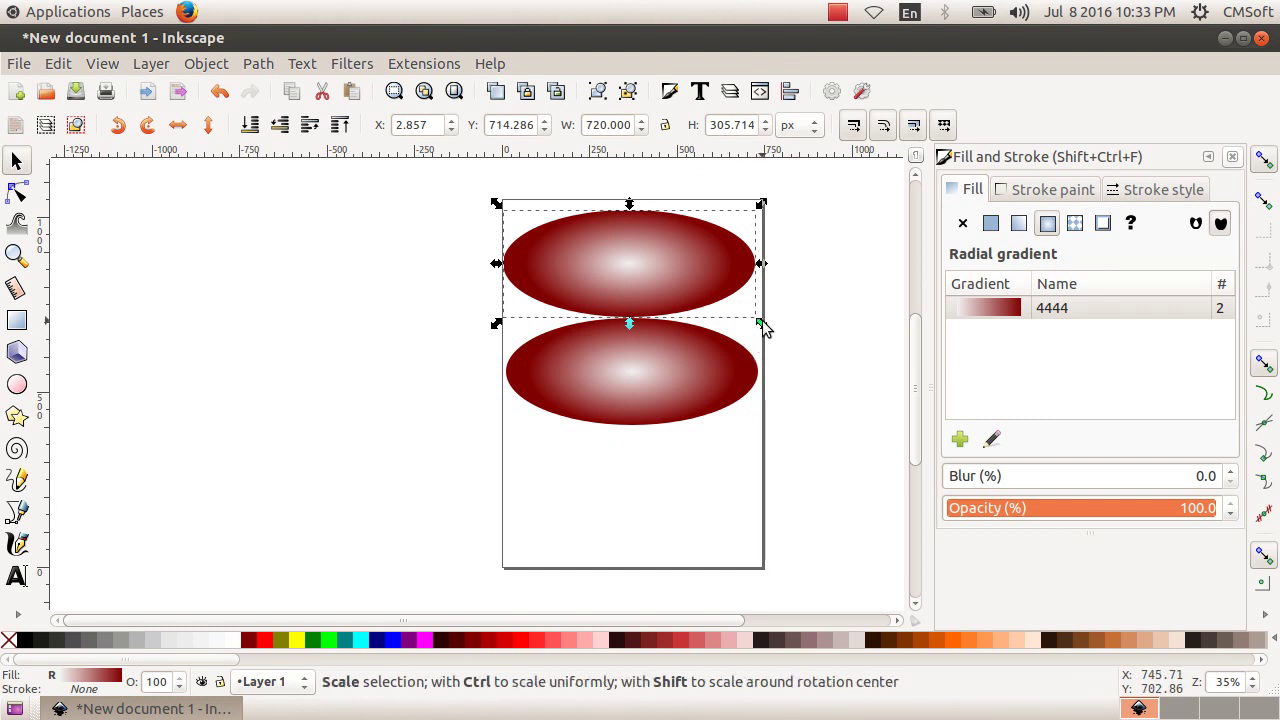
drag(760, 325, 744, 318)
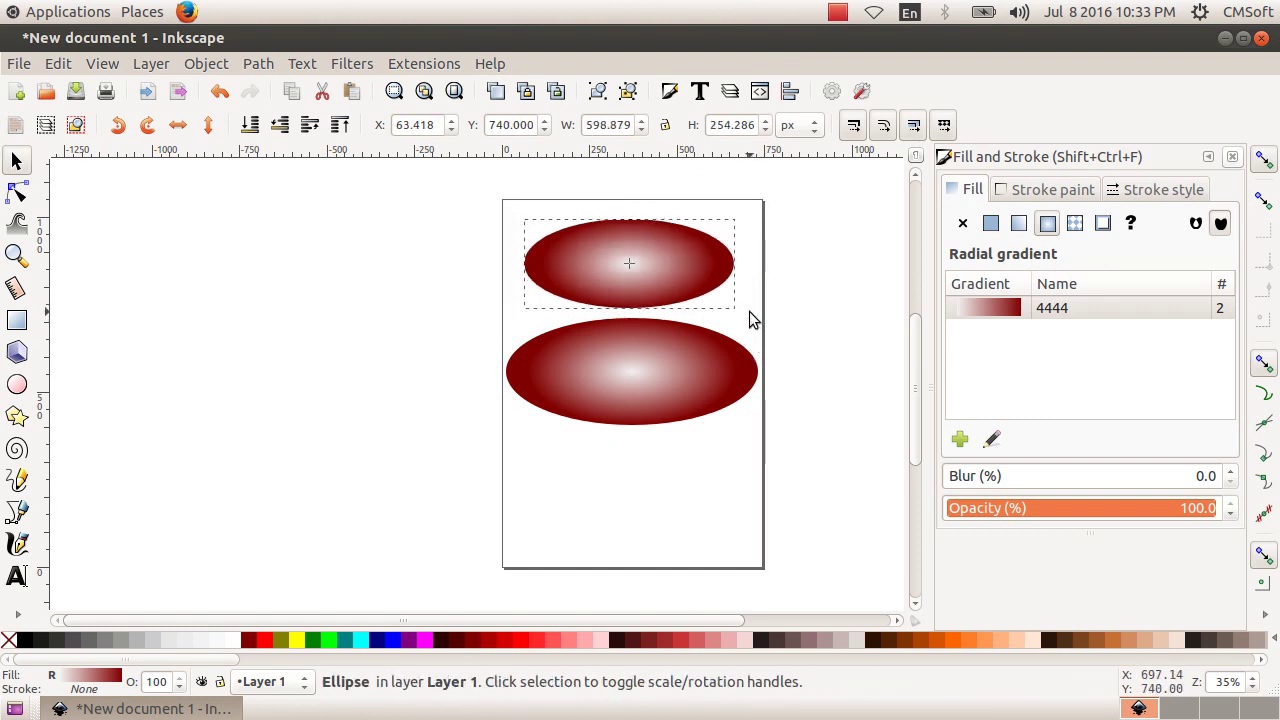
mouse_move(668, 272)
mouse_down()
mouse_move(680, 364)
mouse_move(676, 251)
mouse_move(648, 249)
mouse_up()
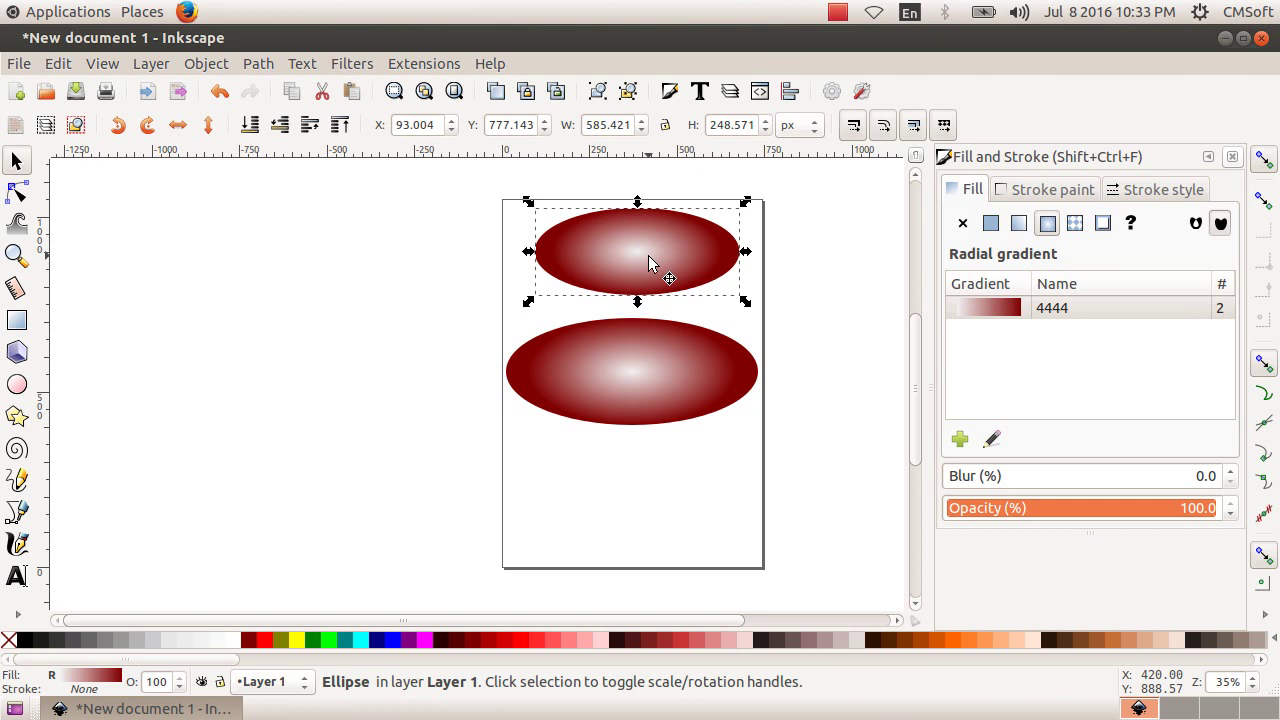
Give the top ellipse's gradient a maroon centre stop and near-white outer stop
click(16, 192)
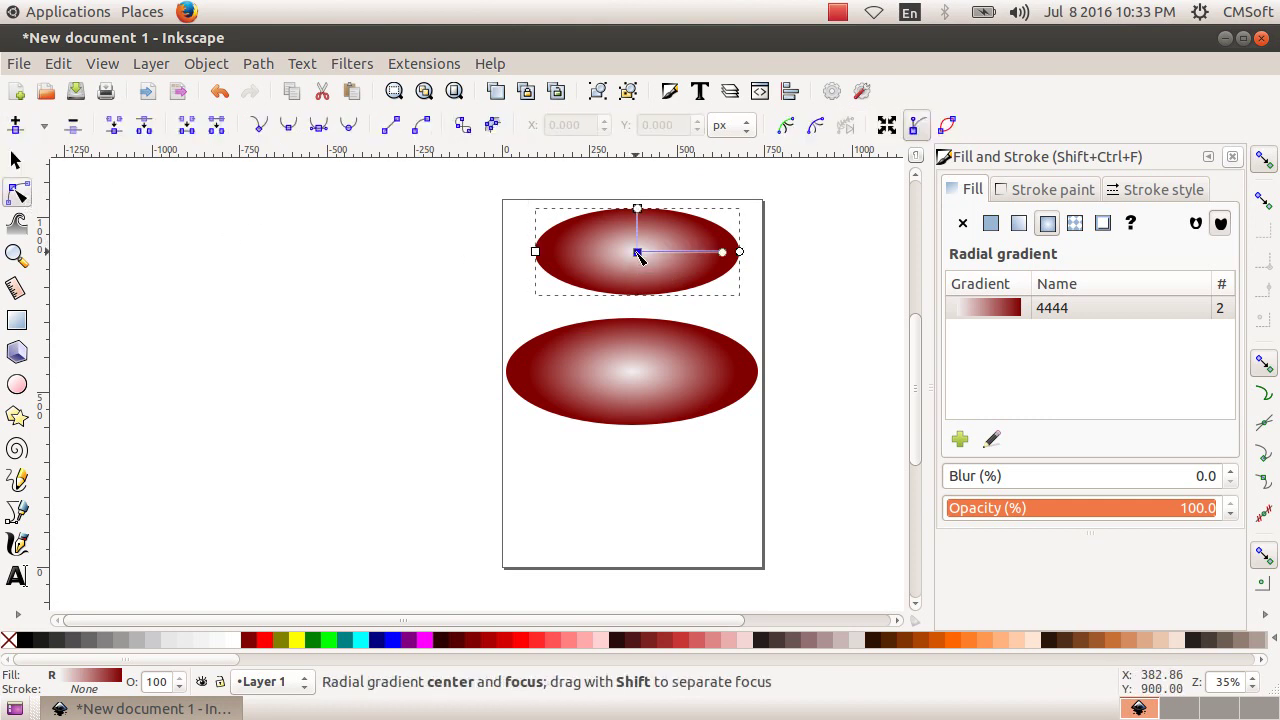
click(638, 253)
click(249, 640)
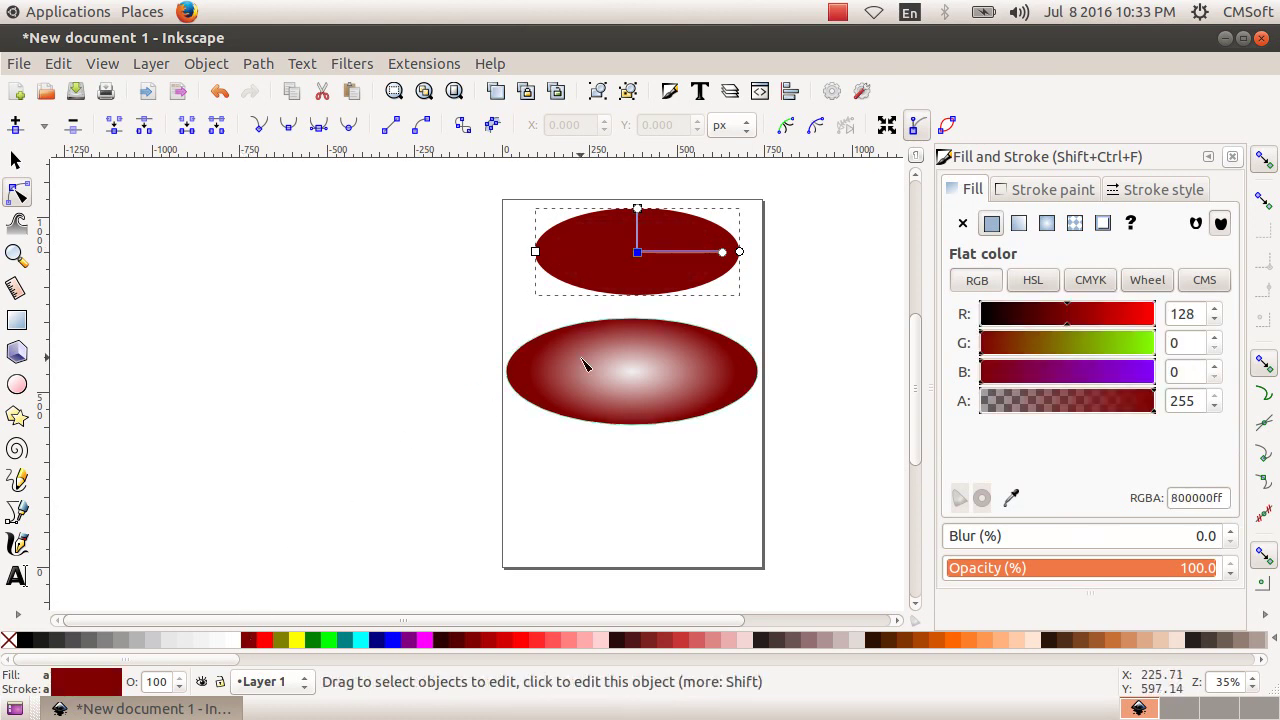
click(637, 210)
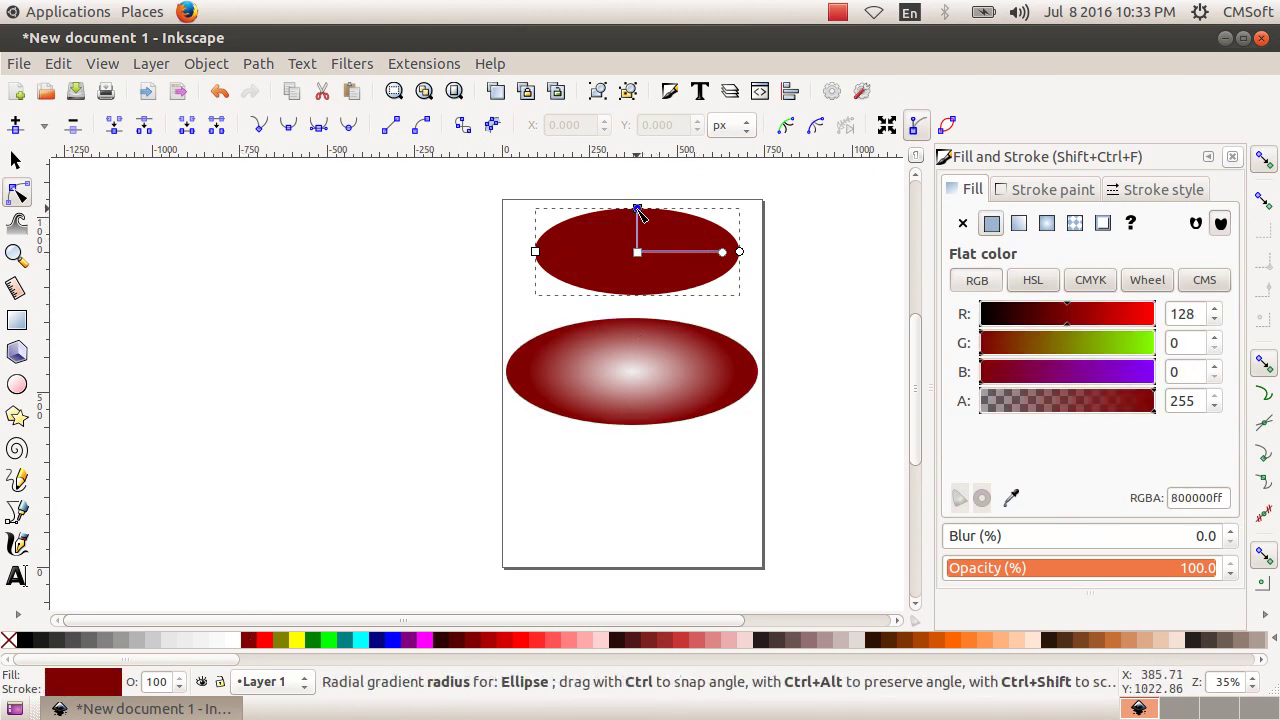
click(229, 640)
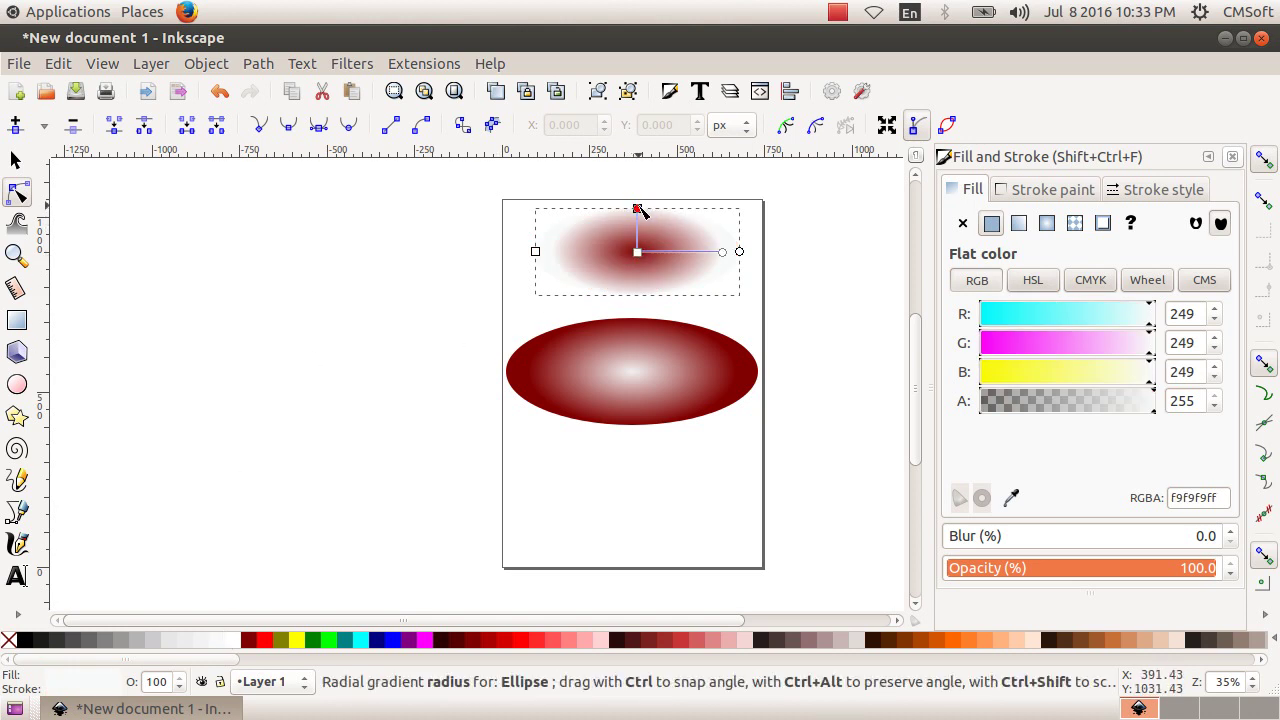
Drag the gradient radius handles outward to widen and heighten the fade
drag(637, 208, 634, 192)
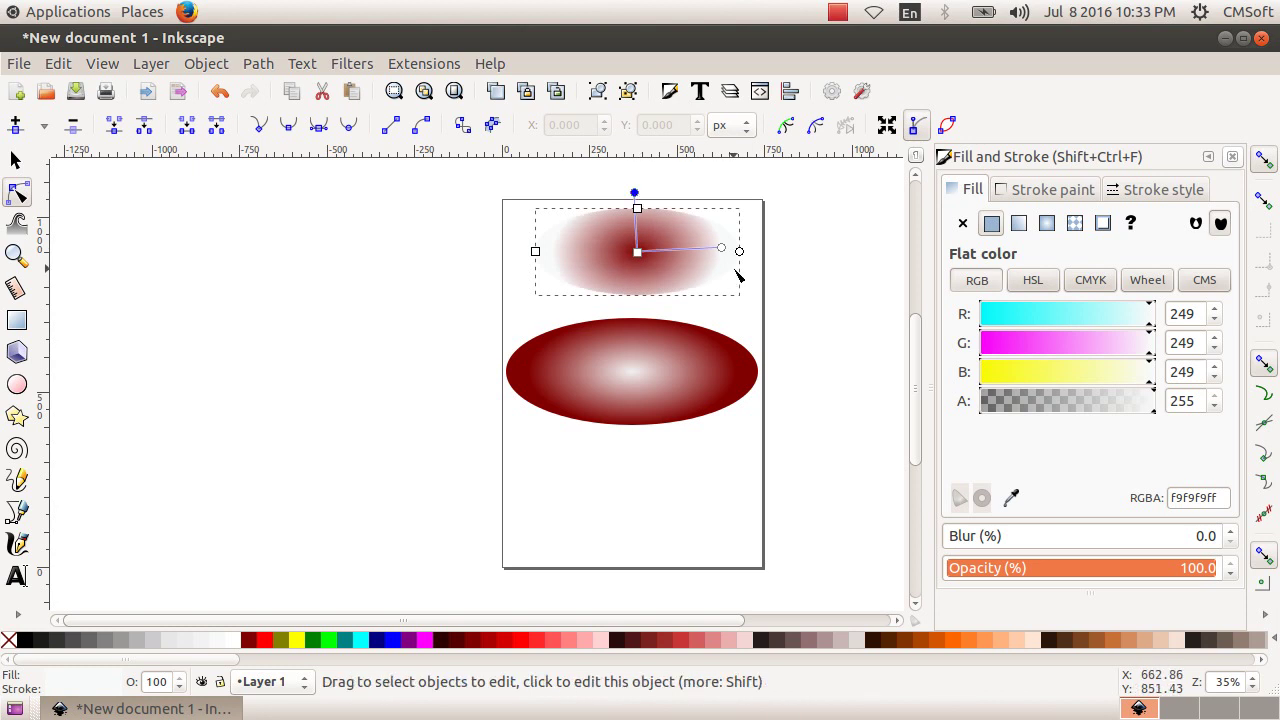
drag(722, 248, 782, 248)
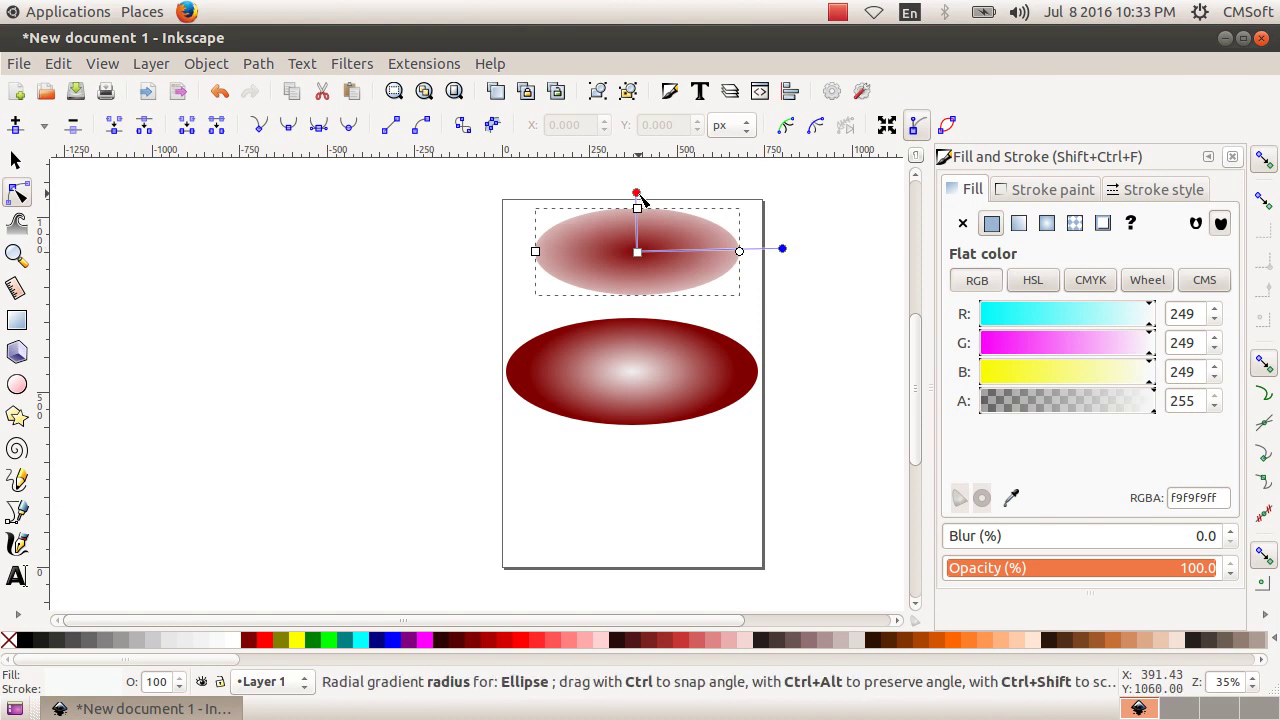
drag(638, 207, 634, 170)
click(489, 236)
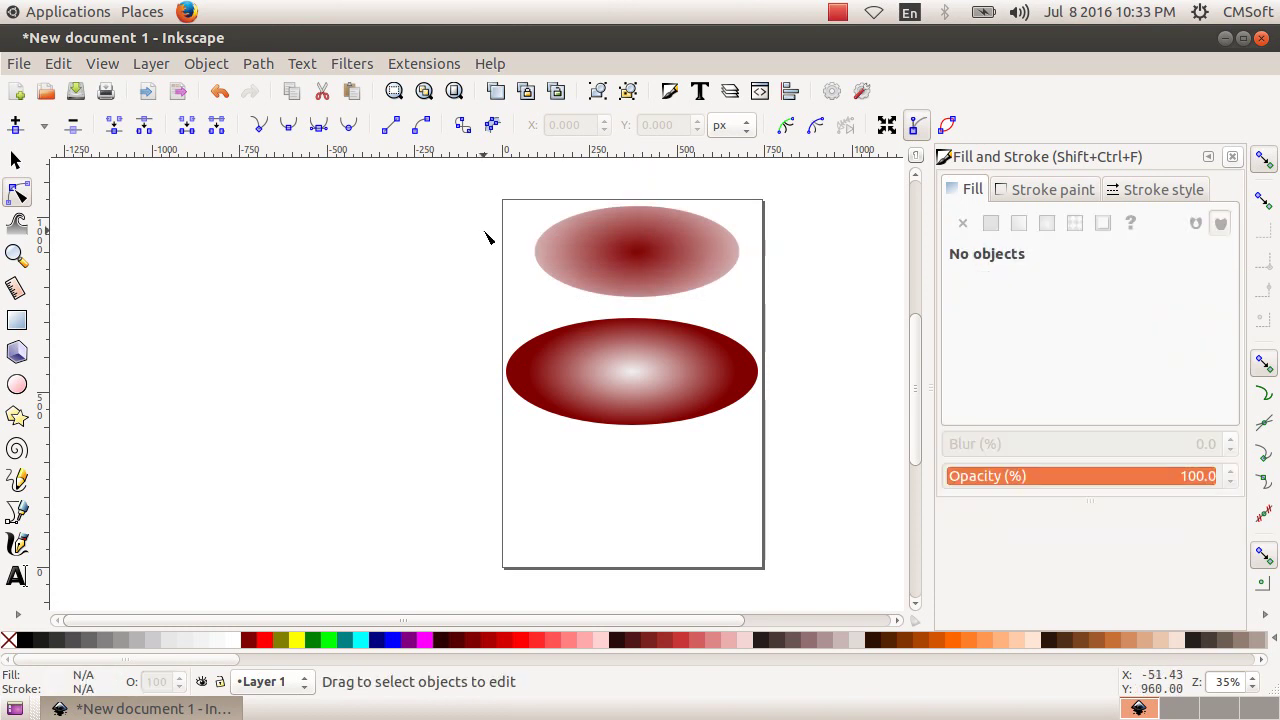
click(660, 255)
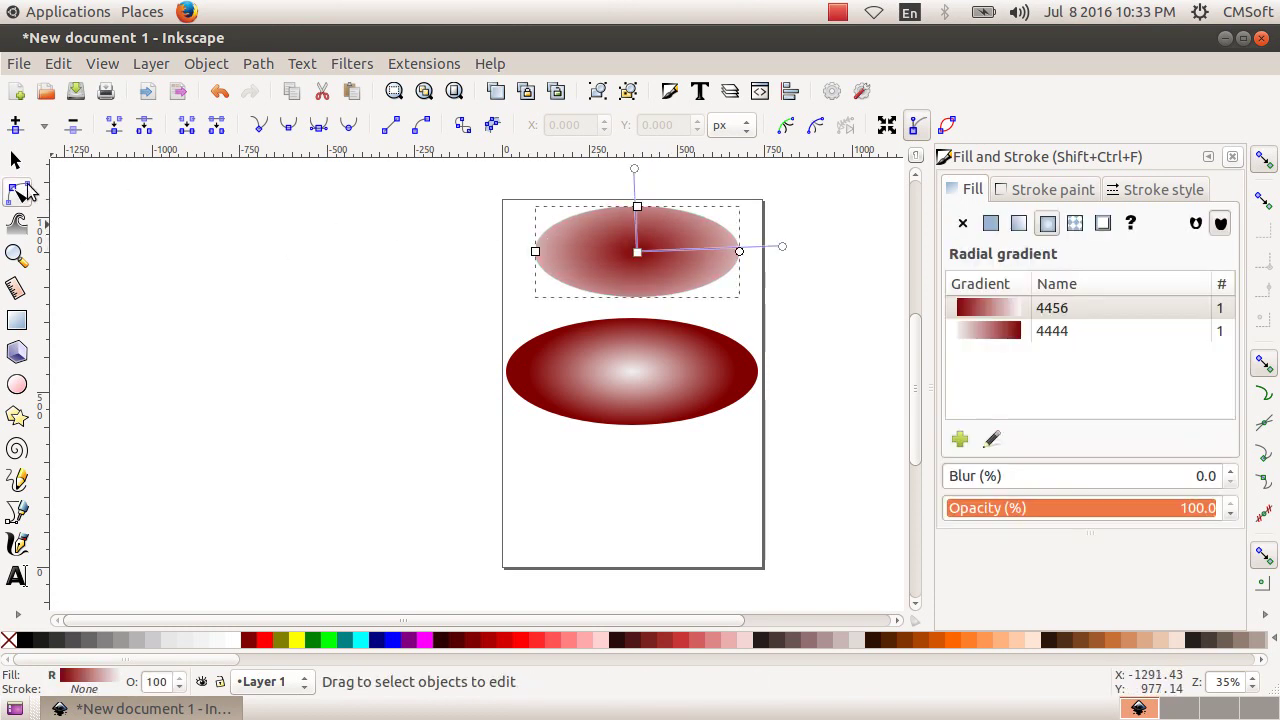
Move the smaller ellipse onto the larger one and widen it to sit inside the maroon rim
click(18, 162)
mouse_move(675, 252)
mouse_down()
mouse_move(669, 372)
mouse_move(748, 373)
mouse_up()
drag(597, 370, 577, 371)
drag(630, 319, 636, 352)
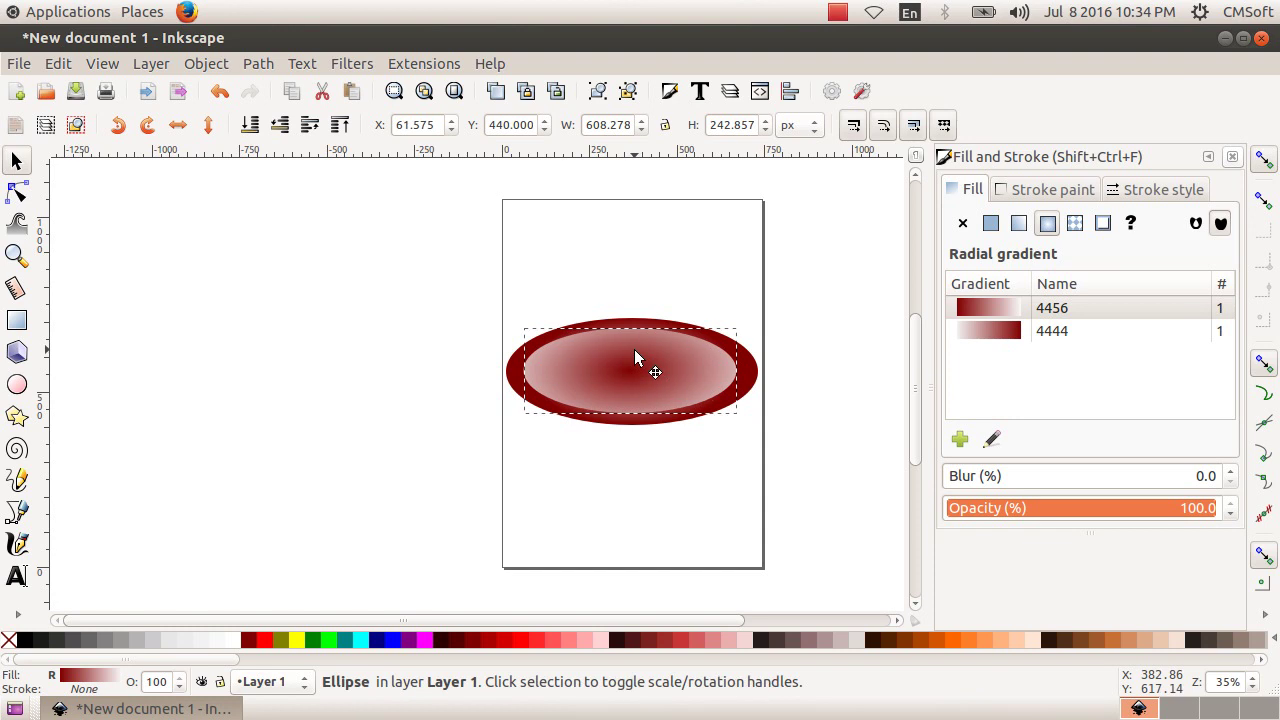
click(678, 248)
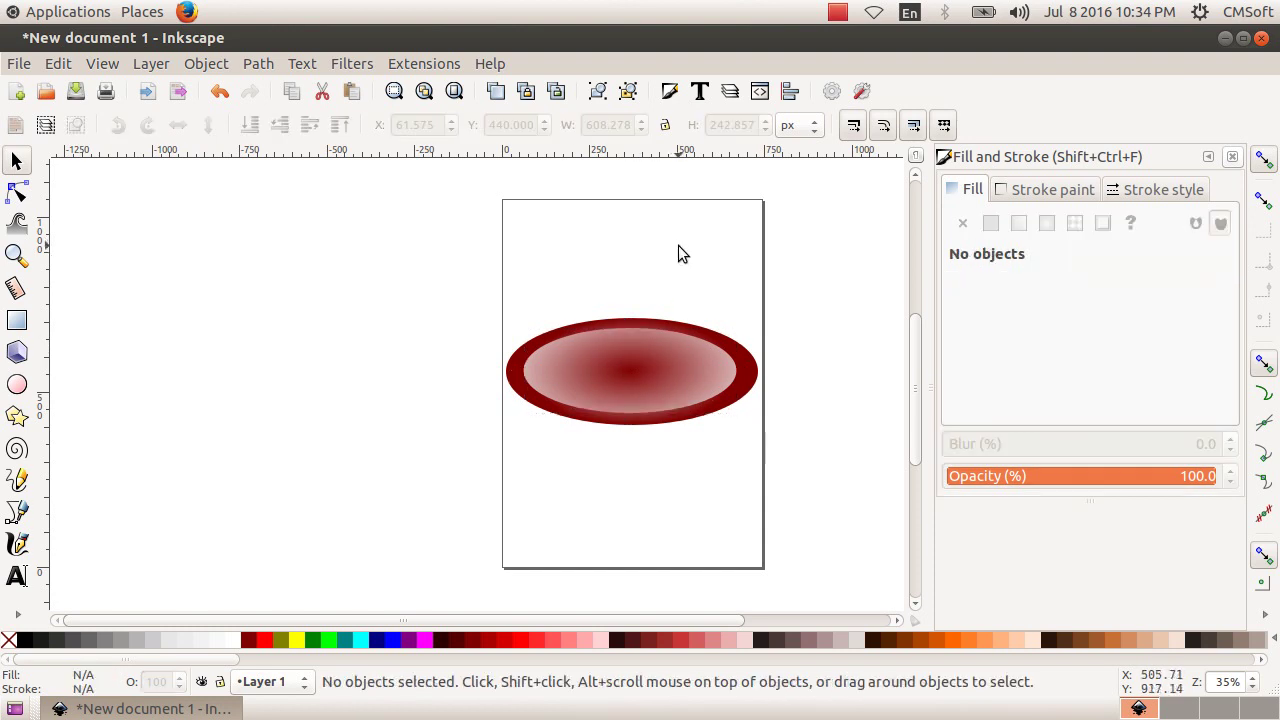
click(701, 362)
drag(742, 371, 746, 375)
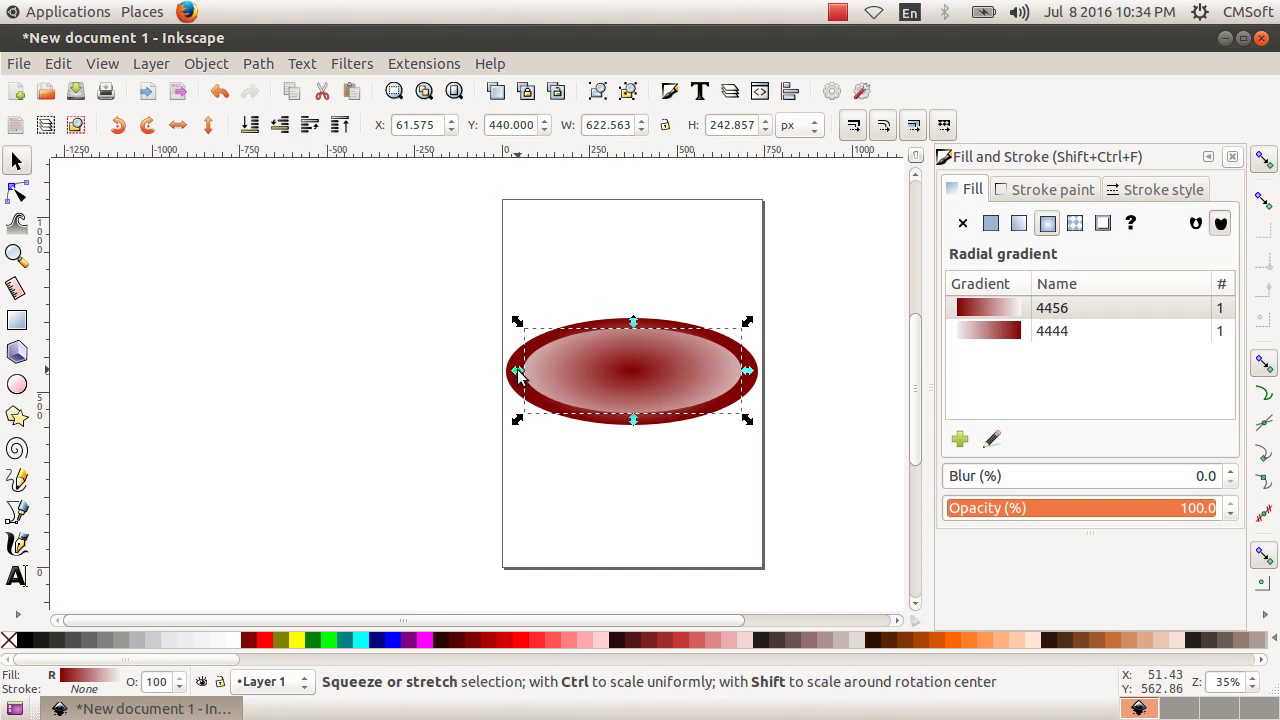
drag(518, 373, 513, 373)
click(682, 251)
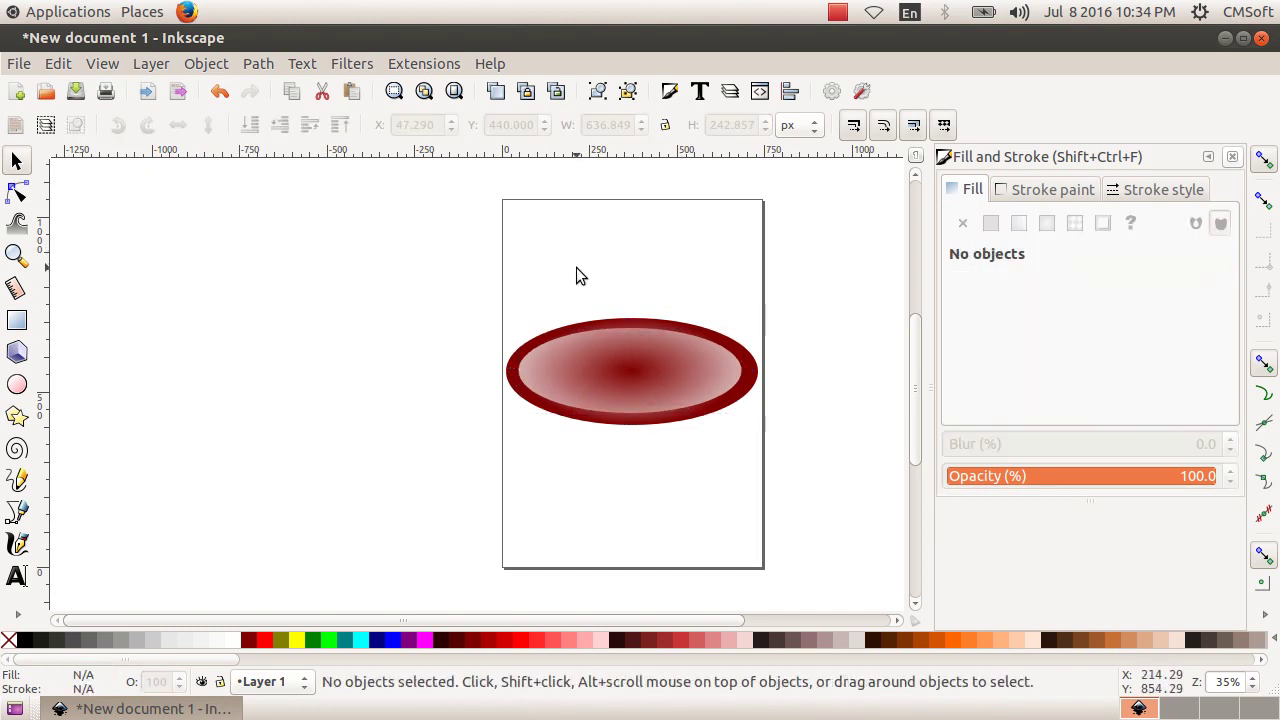
Nudge the inner ellipse into centre position and select both ellipses
drag(432, 240, 823, 497)
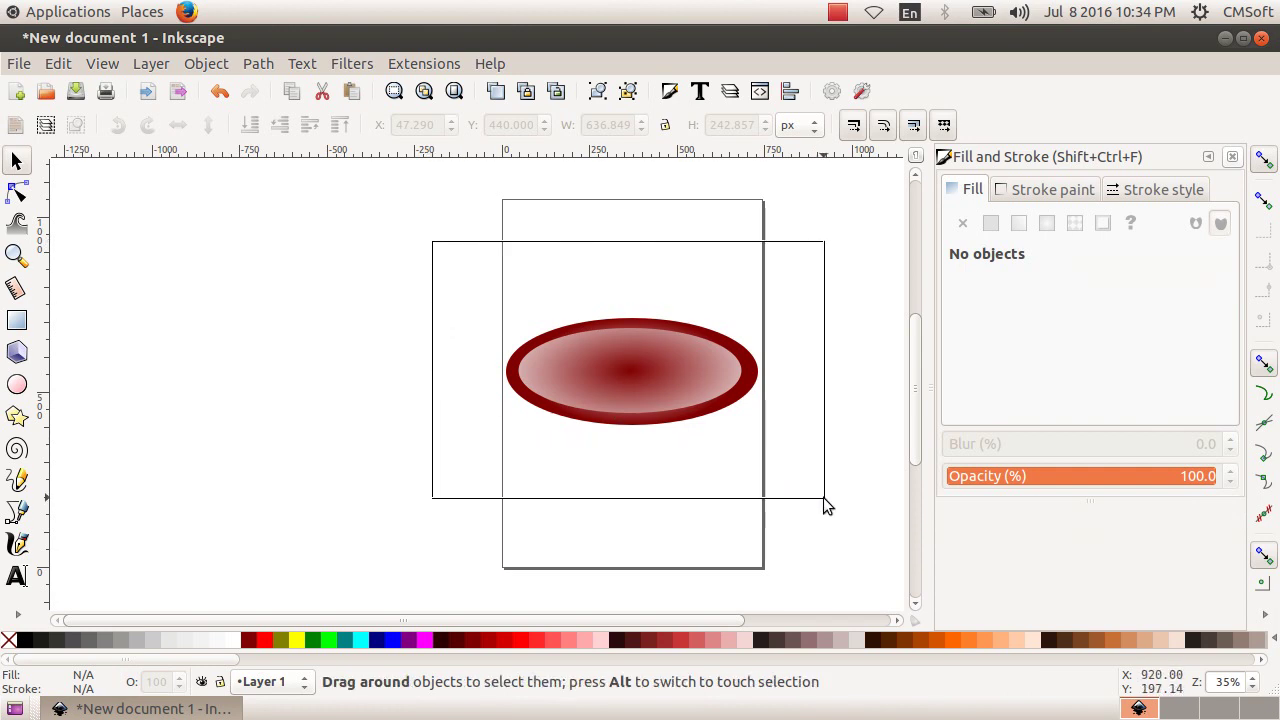
click(606, 446)
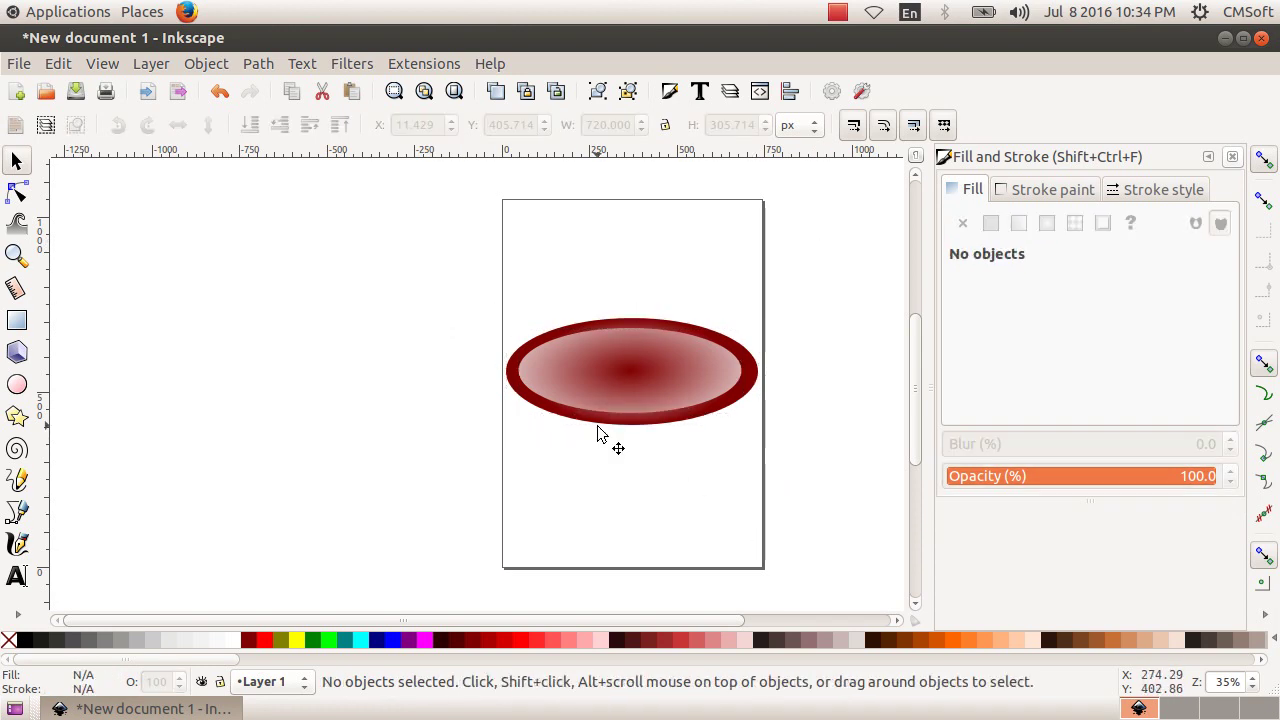
drag(627, 381, 628, 378)
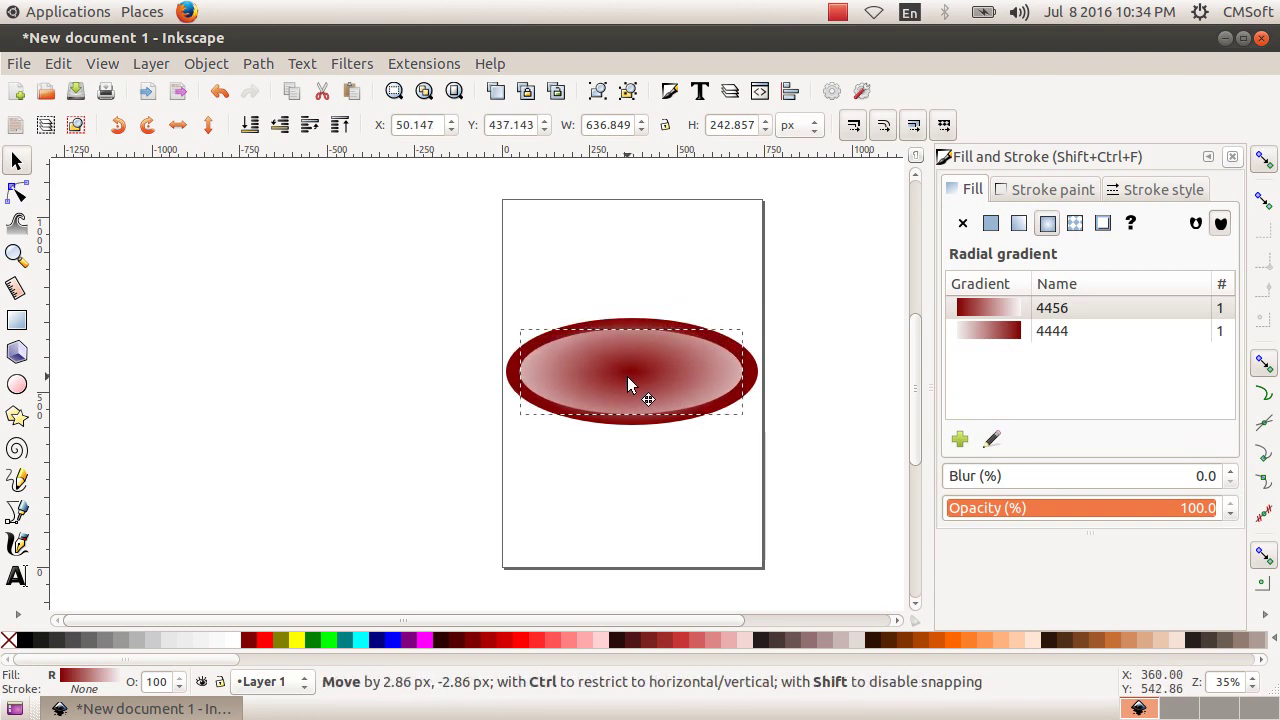
click(675, 245)
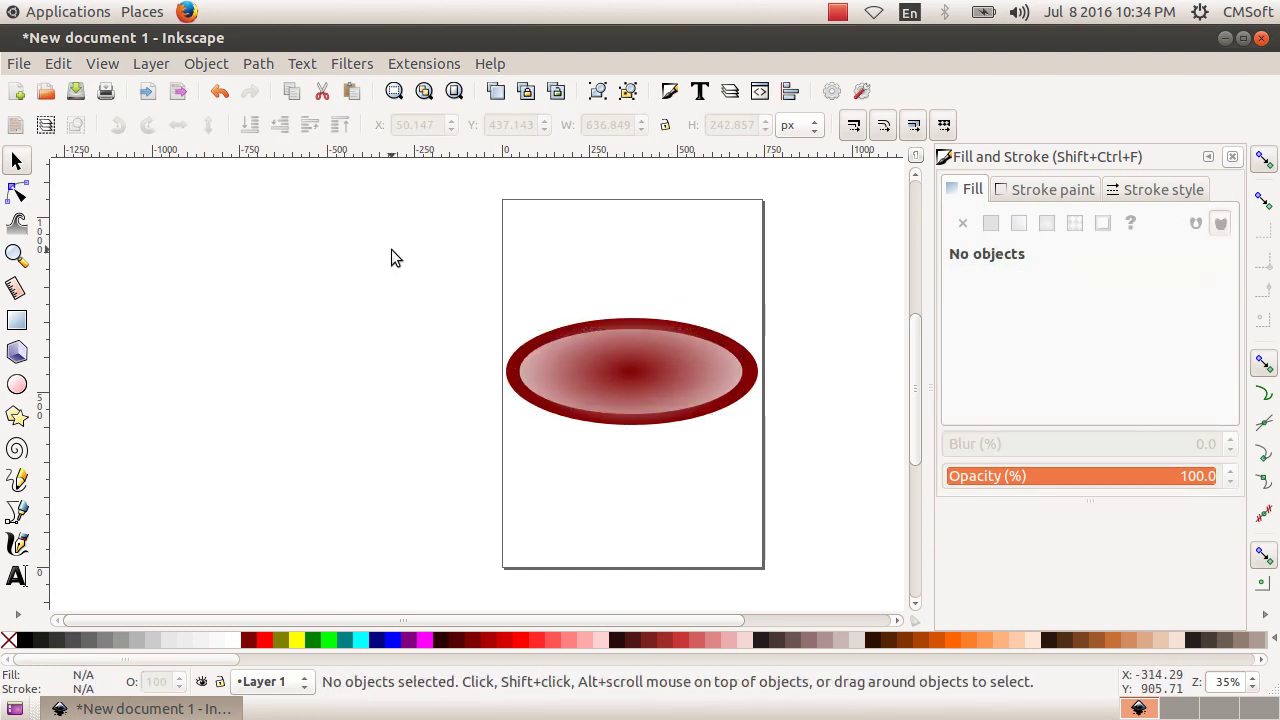
drag(391, 250, 800, 488)
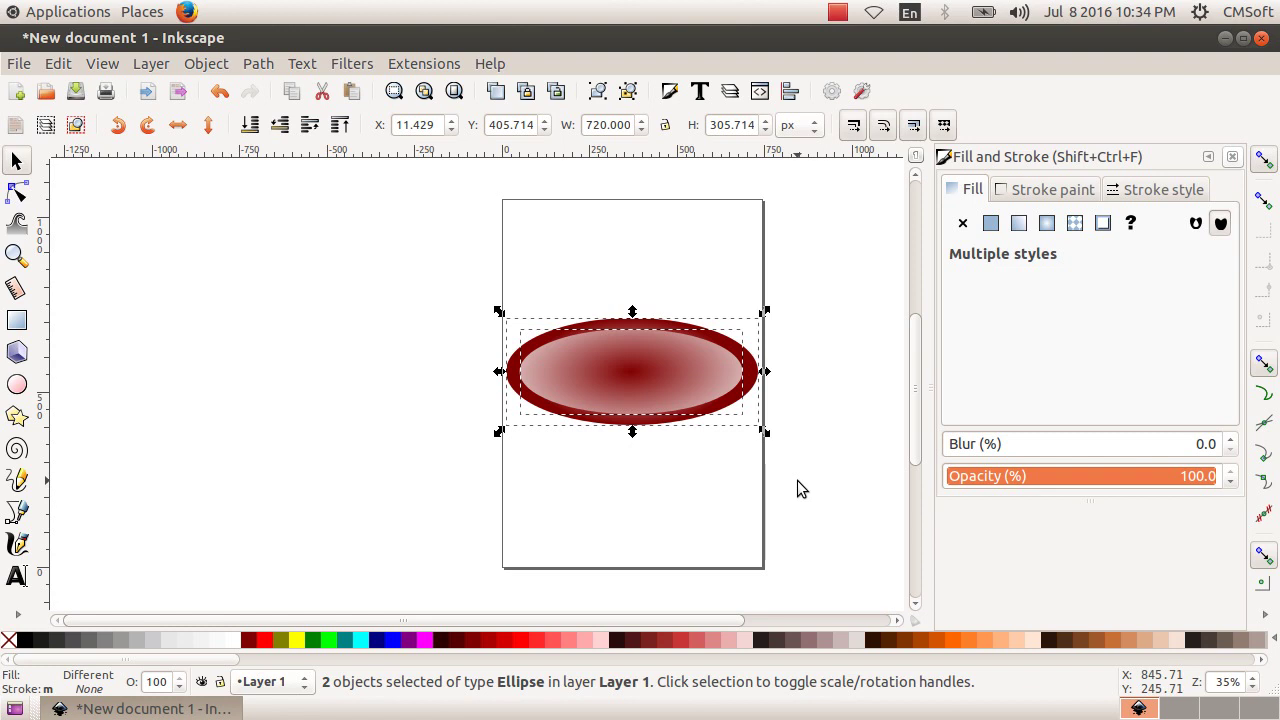
Group the two ellipses and move the group left of the page
click(212, 64)
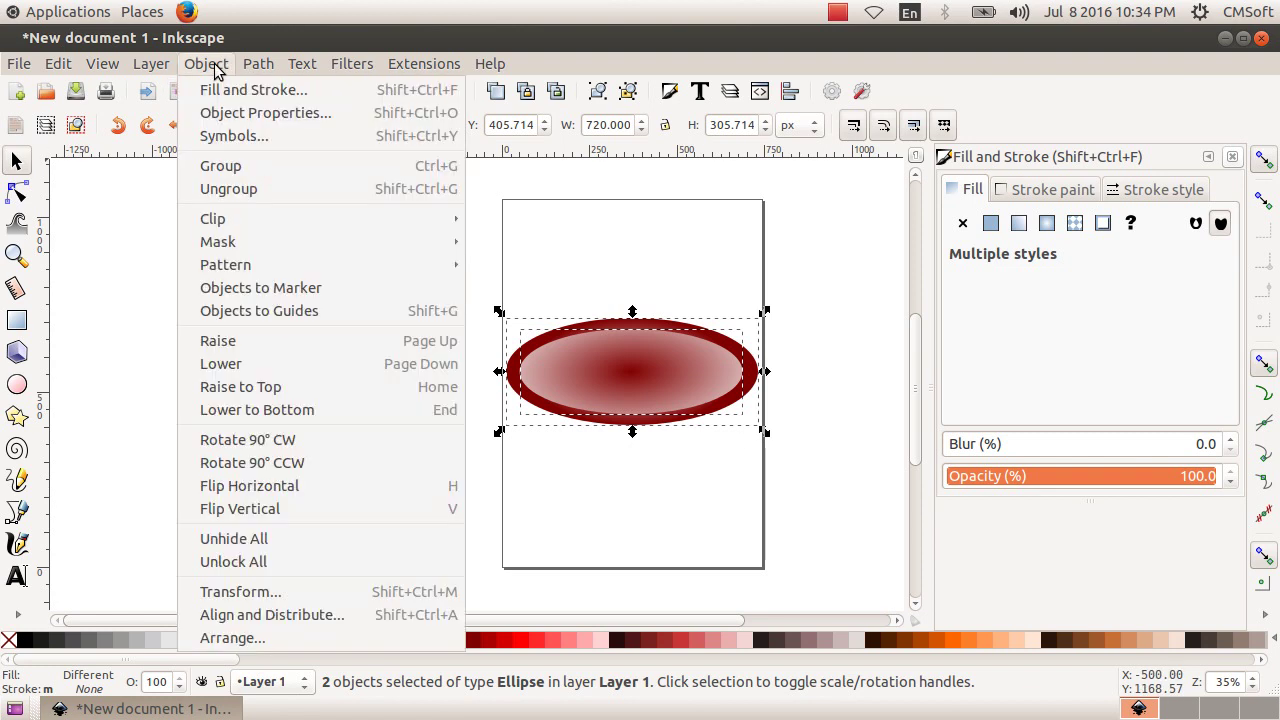
click(230, 165)
click(551, 440)
mouse_move(636, 392)
mouse_down()
mouse_move(554, 386)
mouse_move(360, 414)
mouse_up()
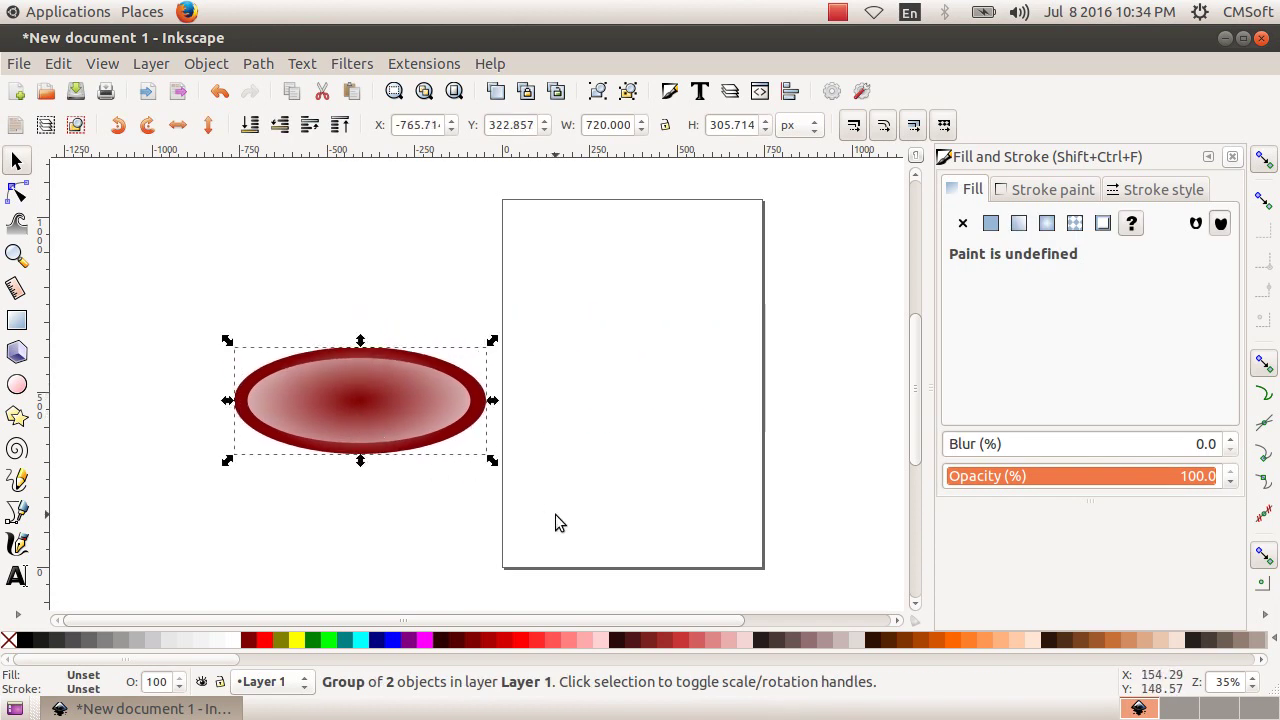
click(548, 418)
click(380, 402)
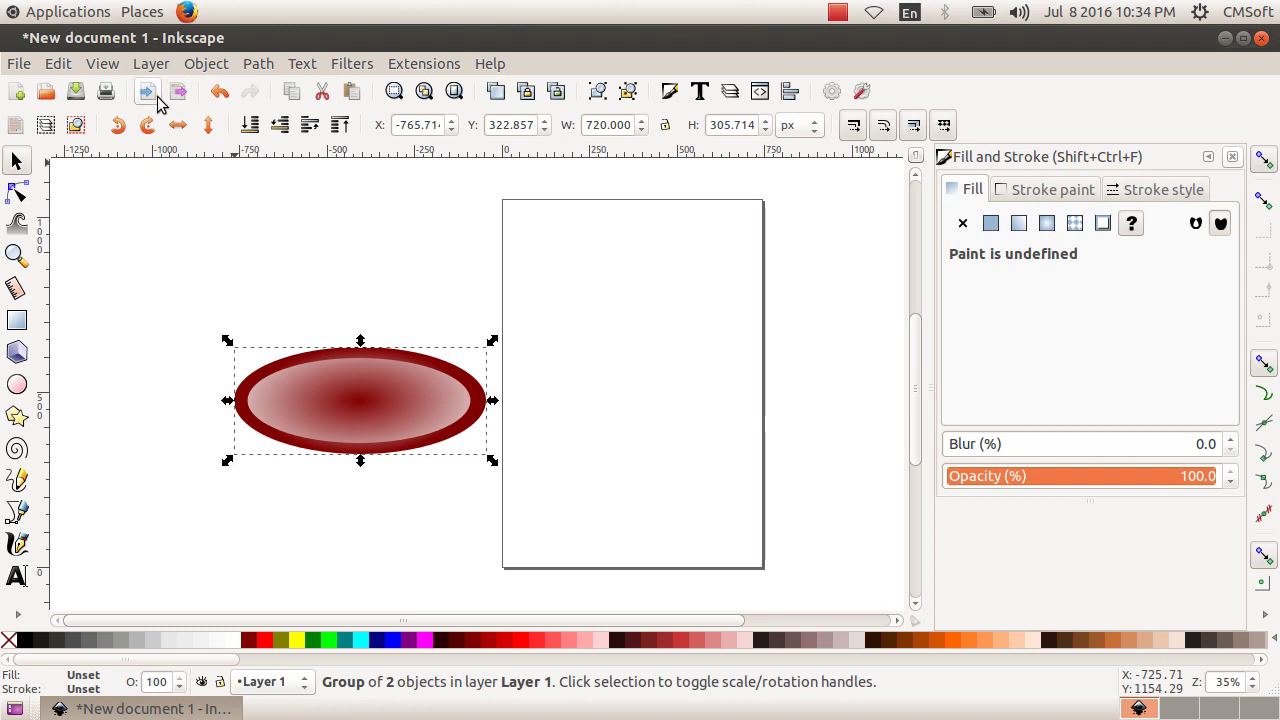
Duplicate the group, shrink the copy to about 68% around its centre, and select both rings
click(59, 65)
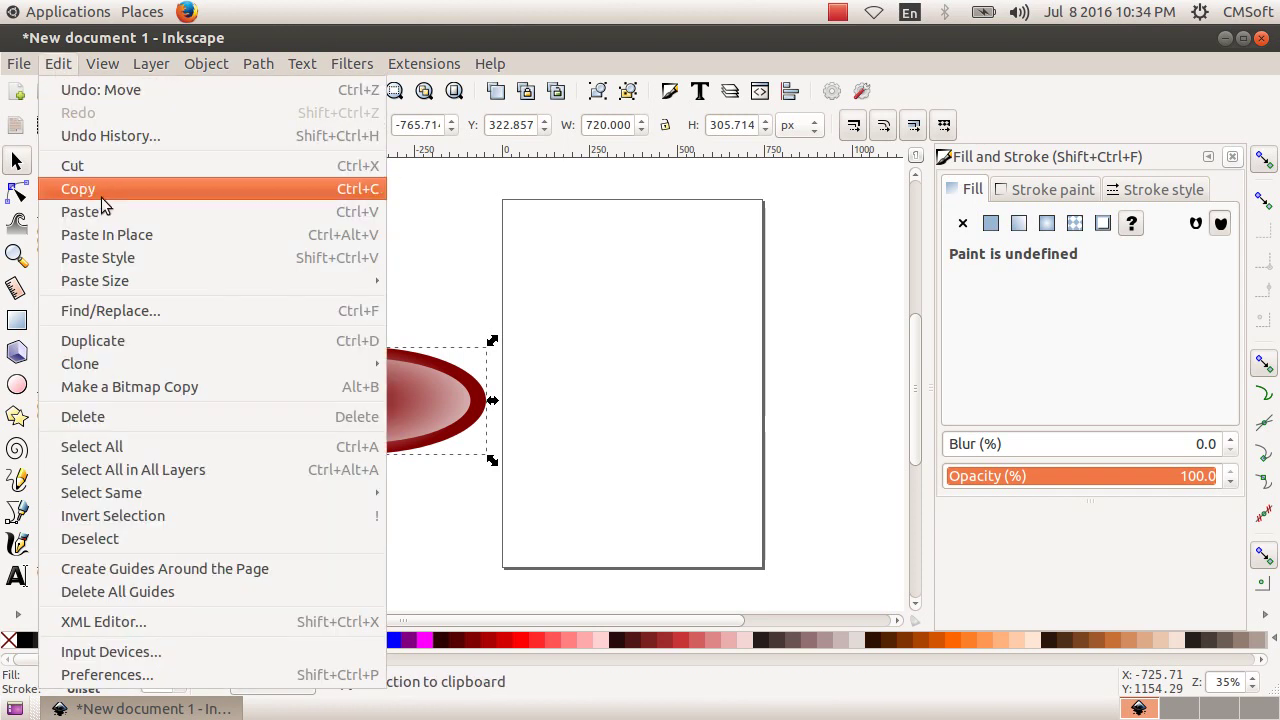
click(142, 338)
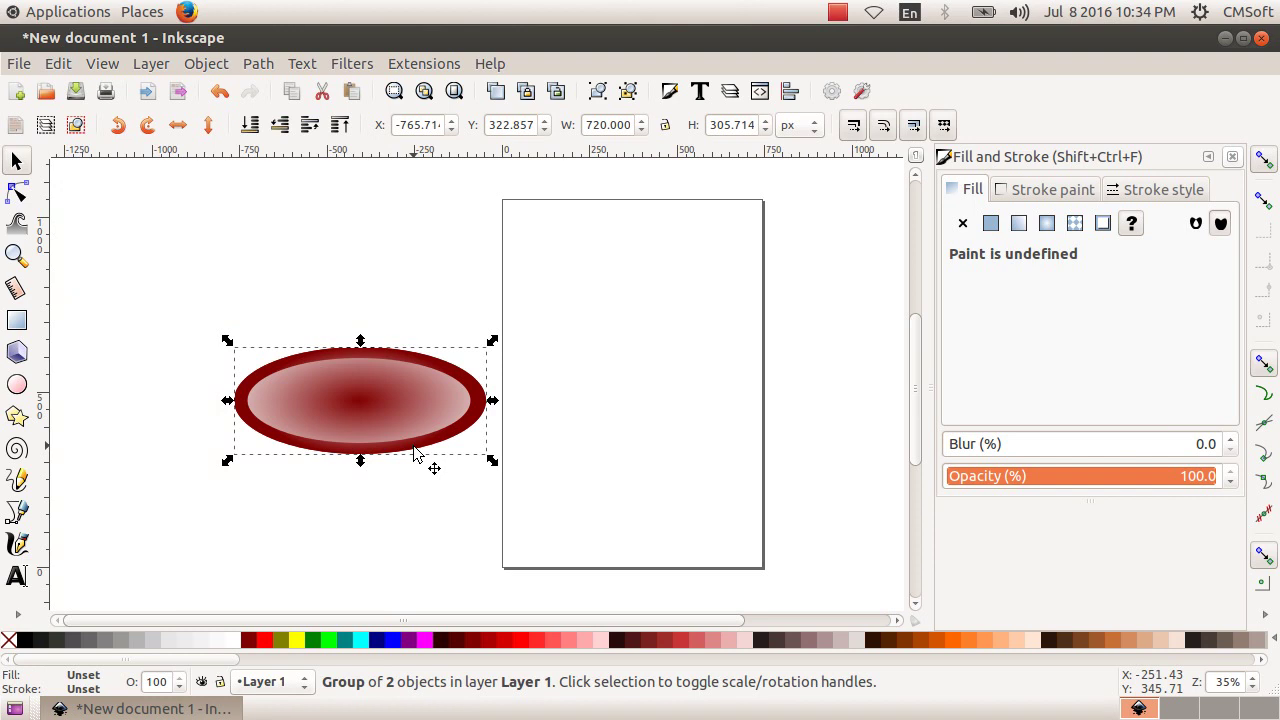
key(ctrl)
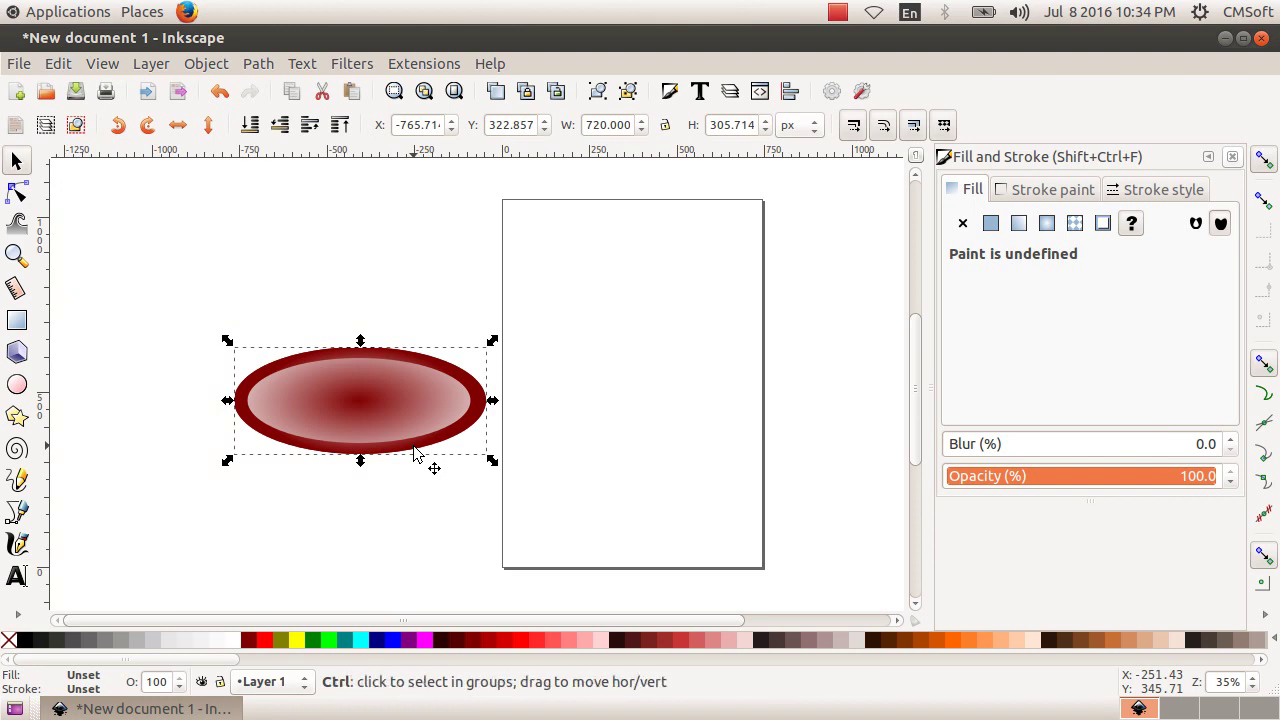
key(shift)
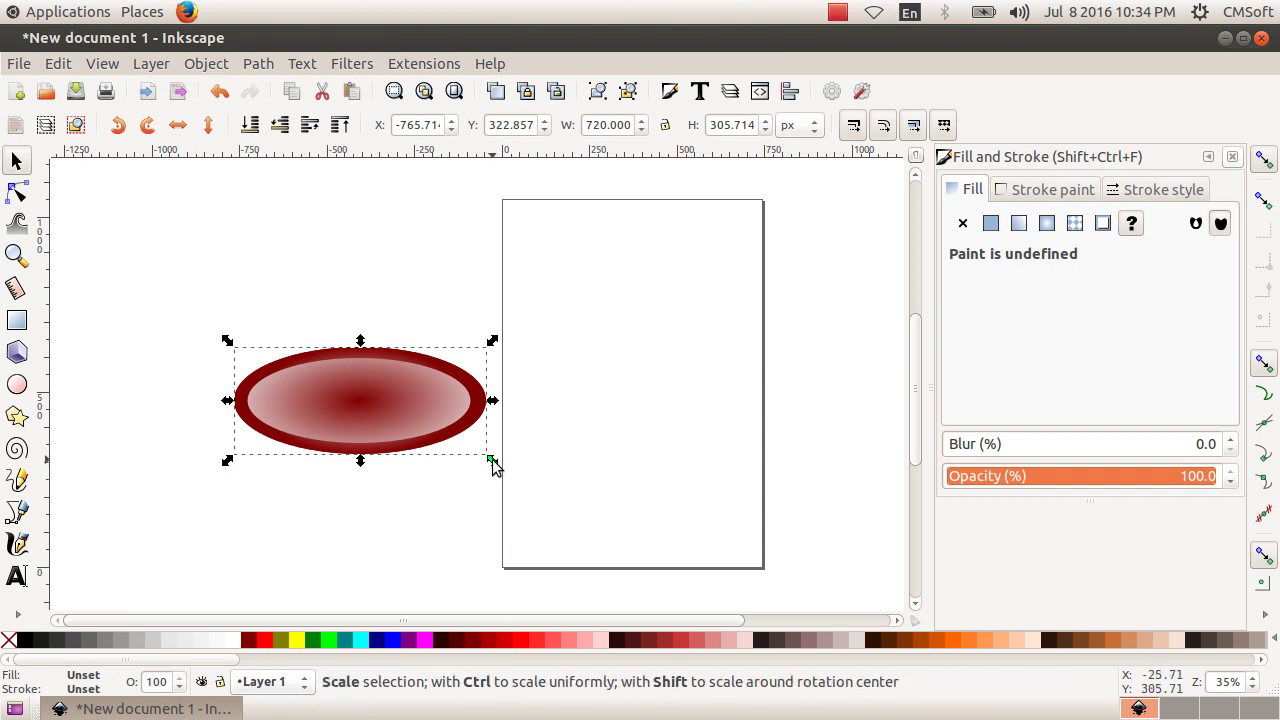
mouse_move(492, 459)
mouse_down()
mouse_move(444, 439)
mouse_move(493, 442)
mouse_up()
key(Escape)
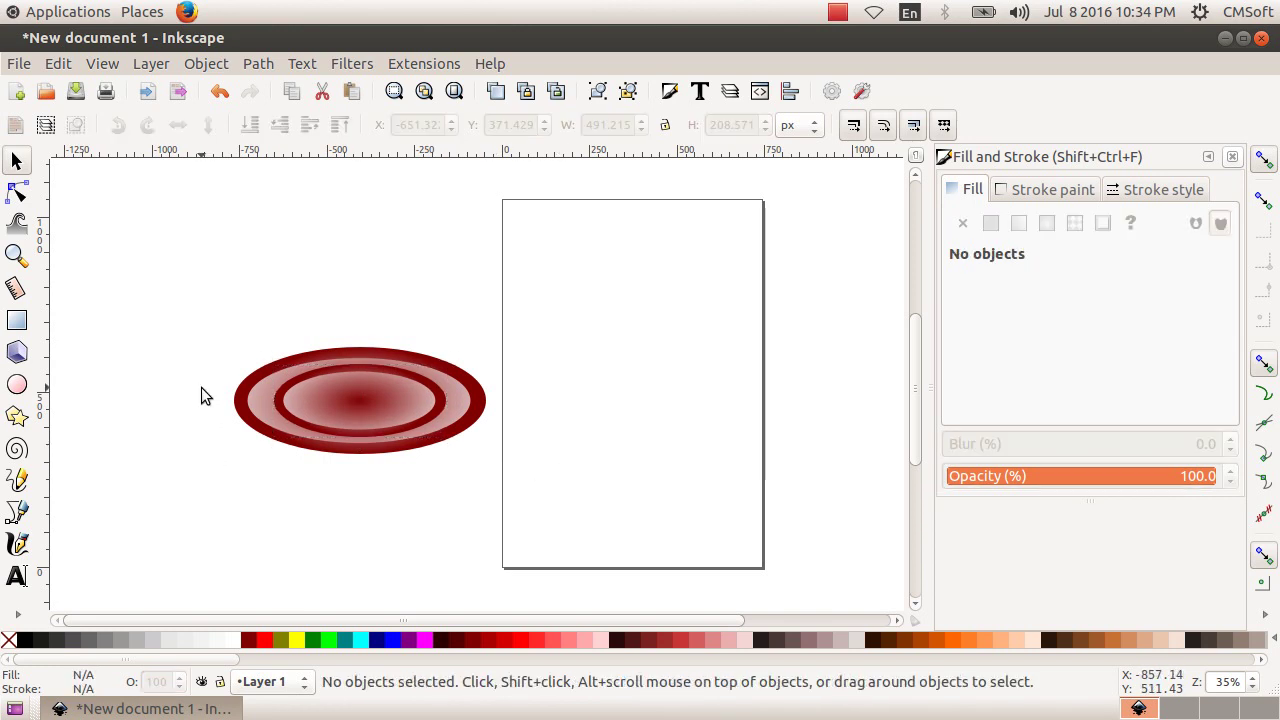
mouse_move(175, 290)
mouse_down()
mouse_move(204, 329)
mouse_move(556, 490)
mouse_up()
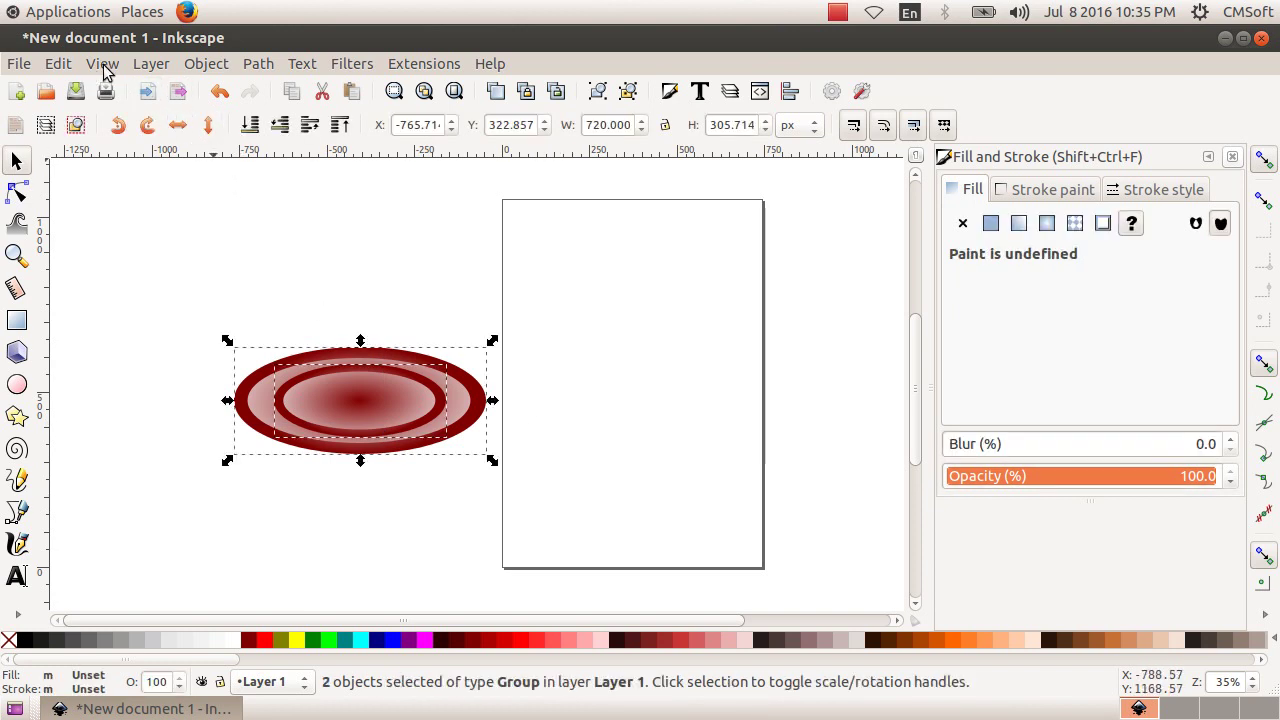
Group both ring sets into one 720 × 305.714 px group and place it left of the page
click(206, 66)
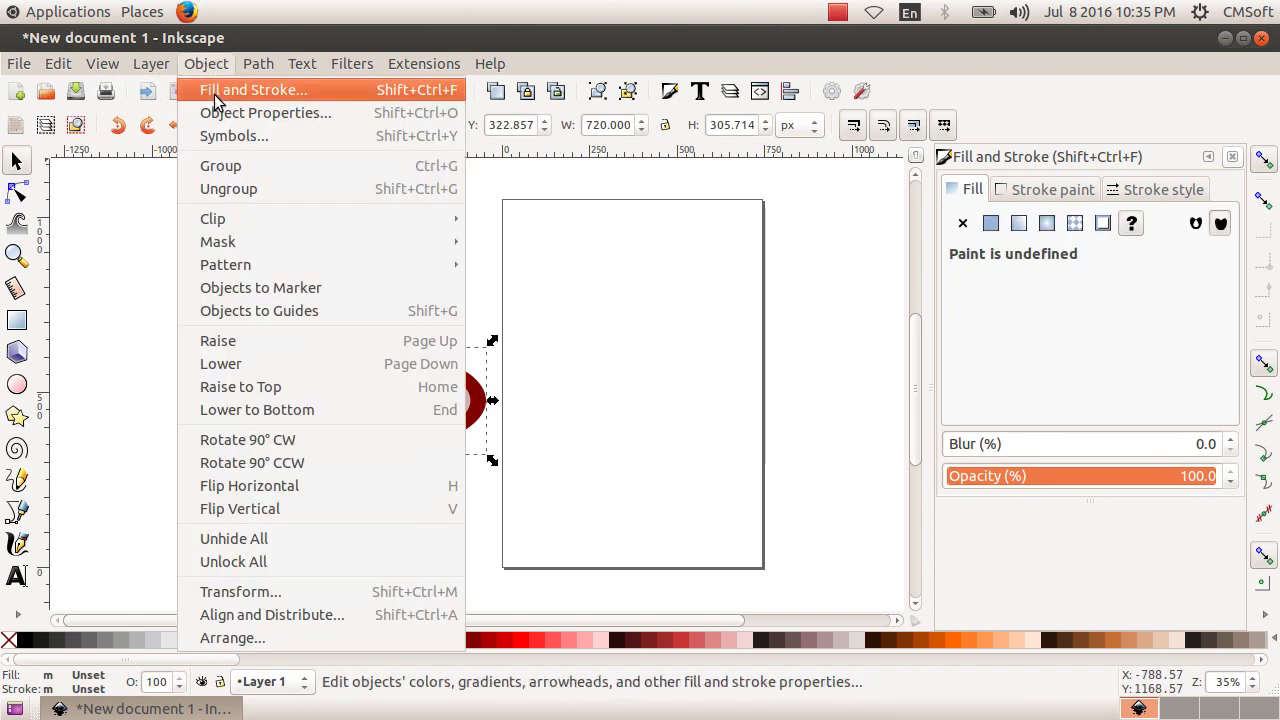
click(260, 167)
mouse_move(384, 398)
mouse_down()
mouse_move(446, 367)
mouse_move(650, 410)
mouse_up()
click(600, 500)
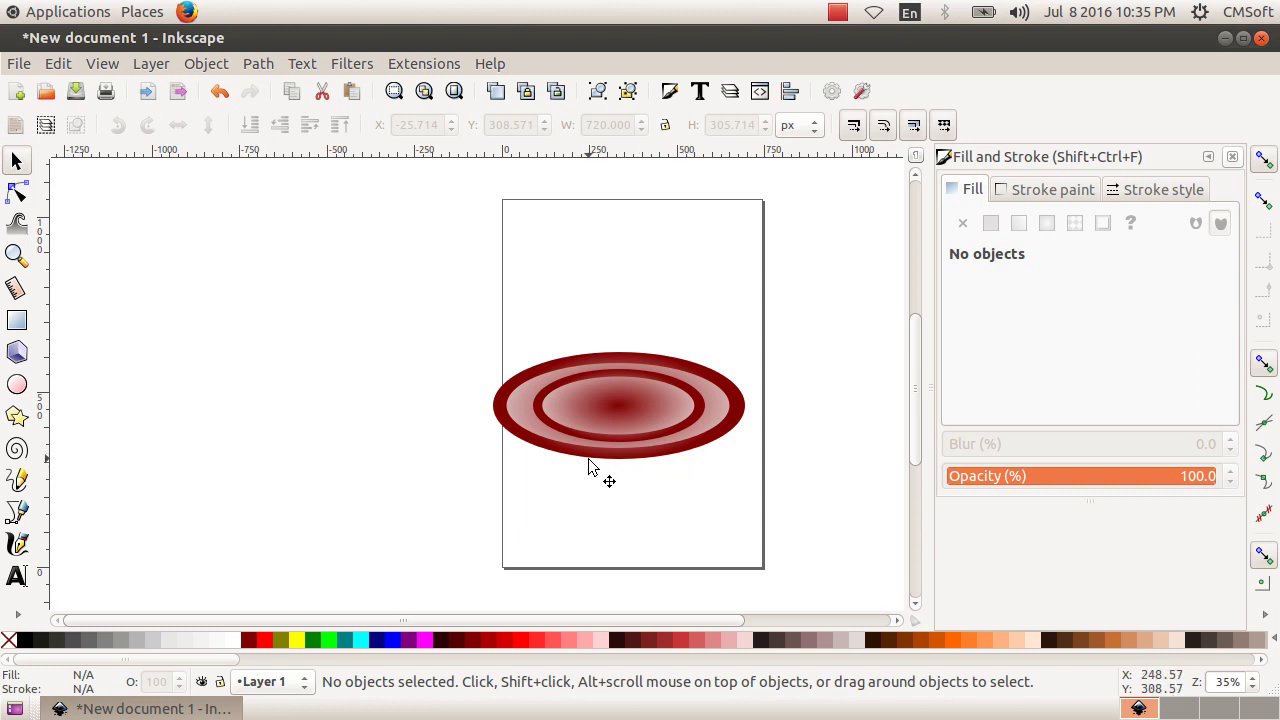
click(590, 402)
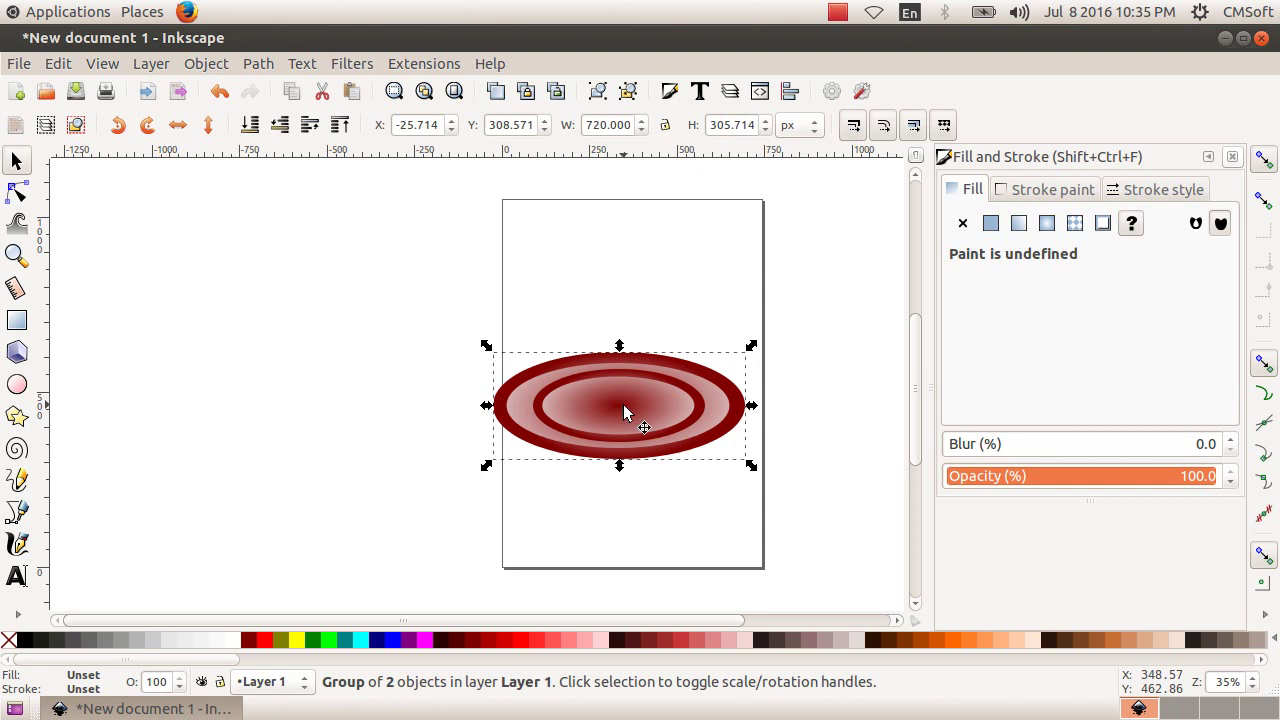
drag(623, 404, 356, 395)
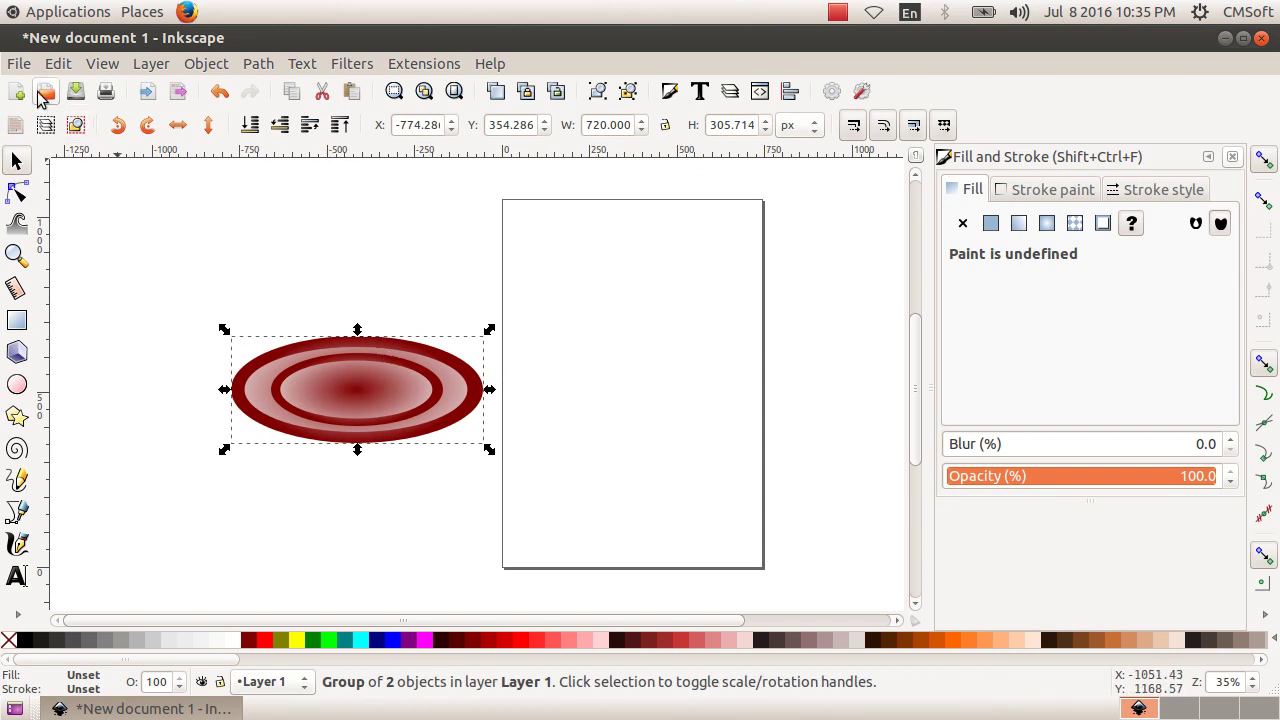
Start saving the drawing and name the file drawing1.svg
click(18, 63)
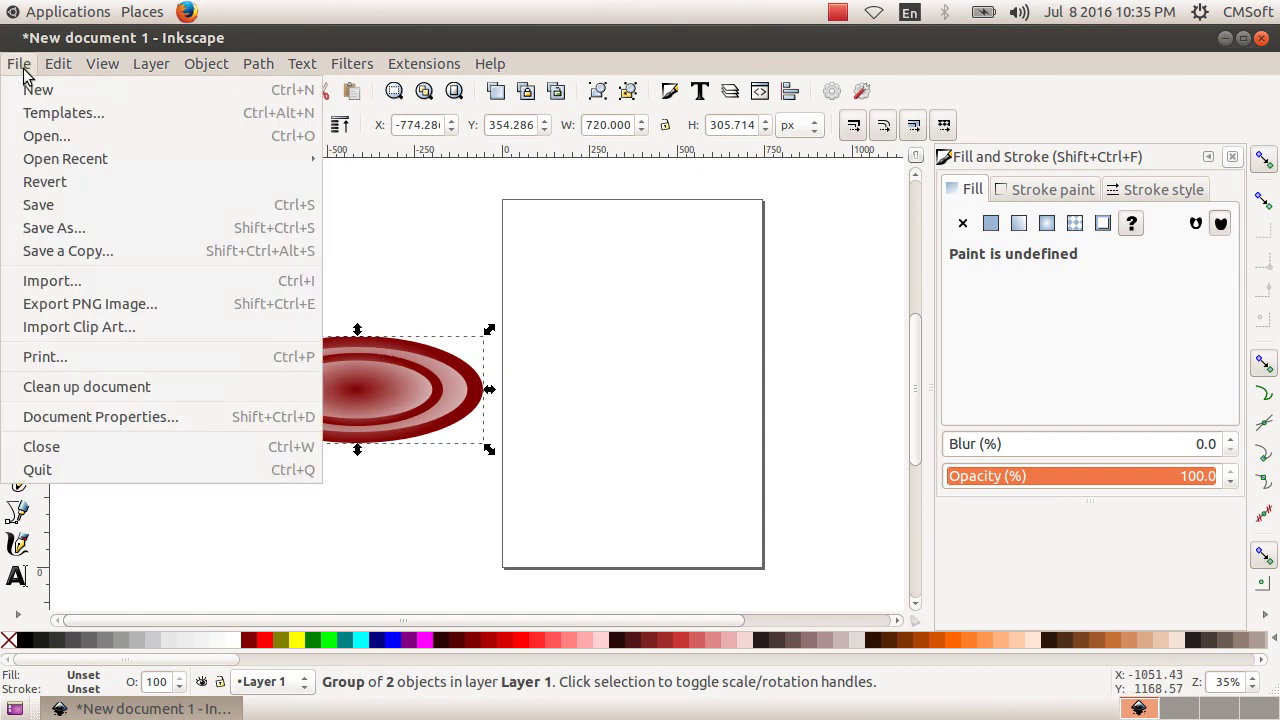
click(58, 206)
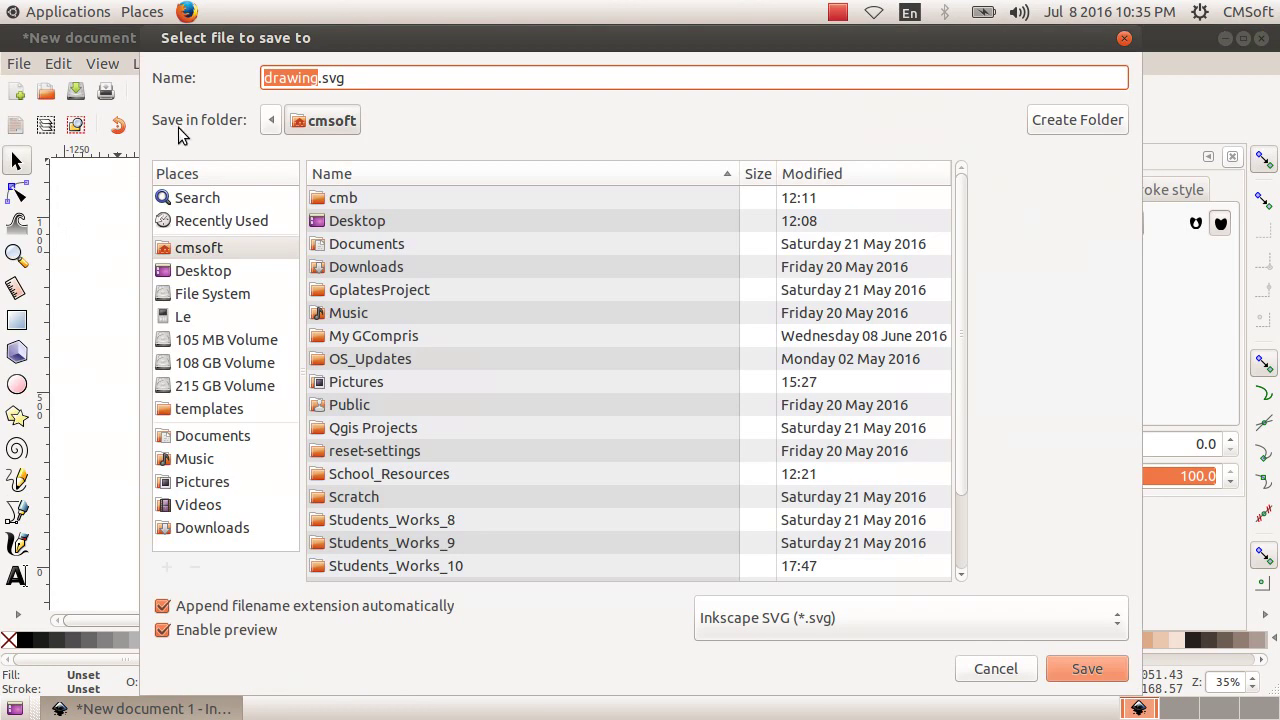
click(319, 77)
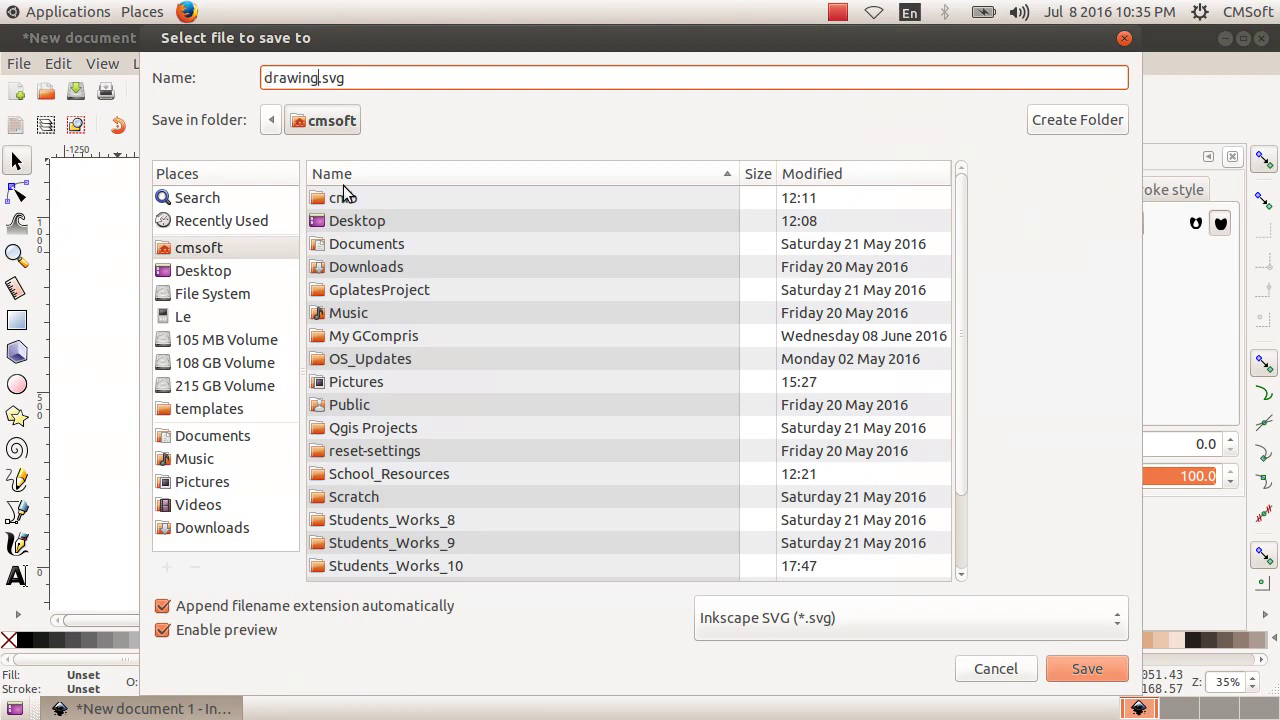
text(1)
Go into the home folder's Students_Works_10 folder and select the existing drawing1.svg
click(245, 248)
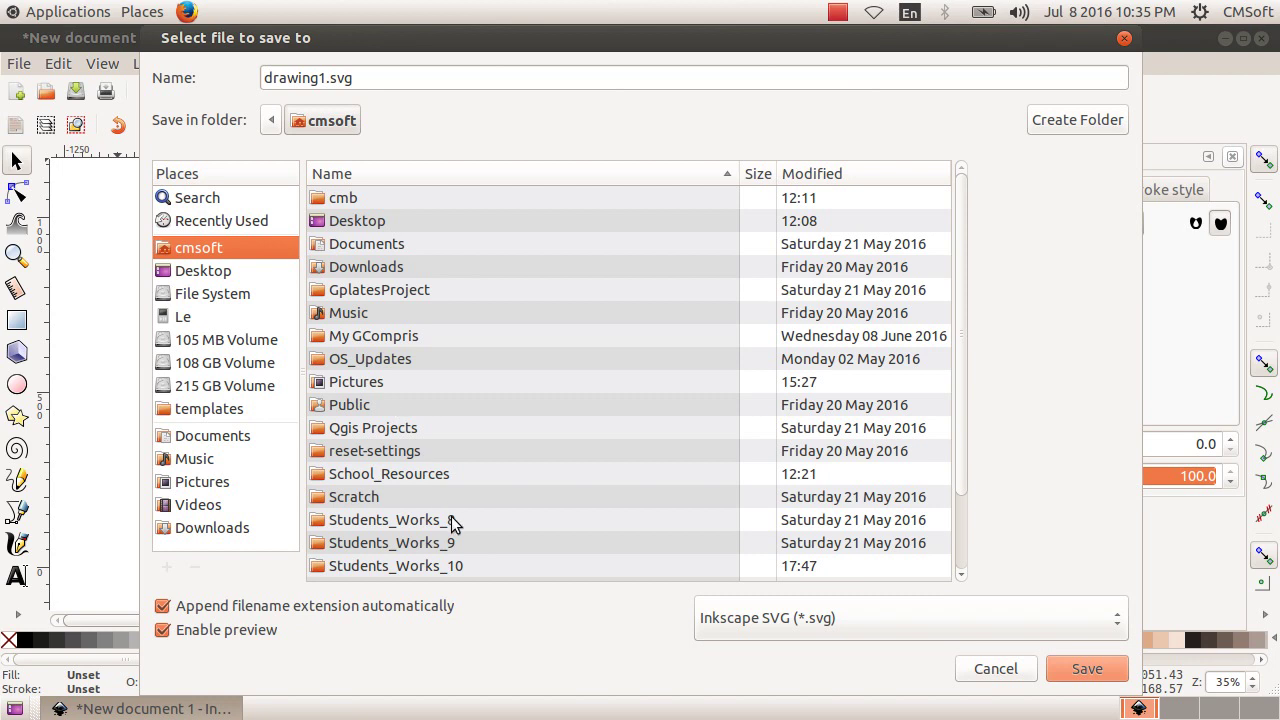
click(471, 567)
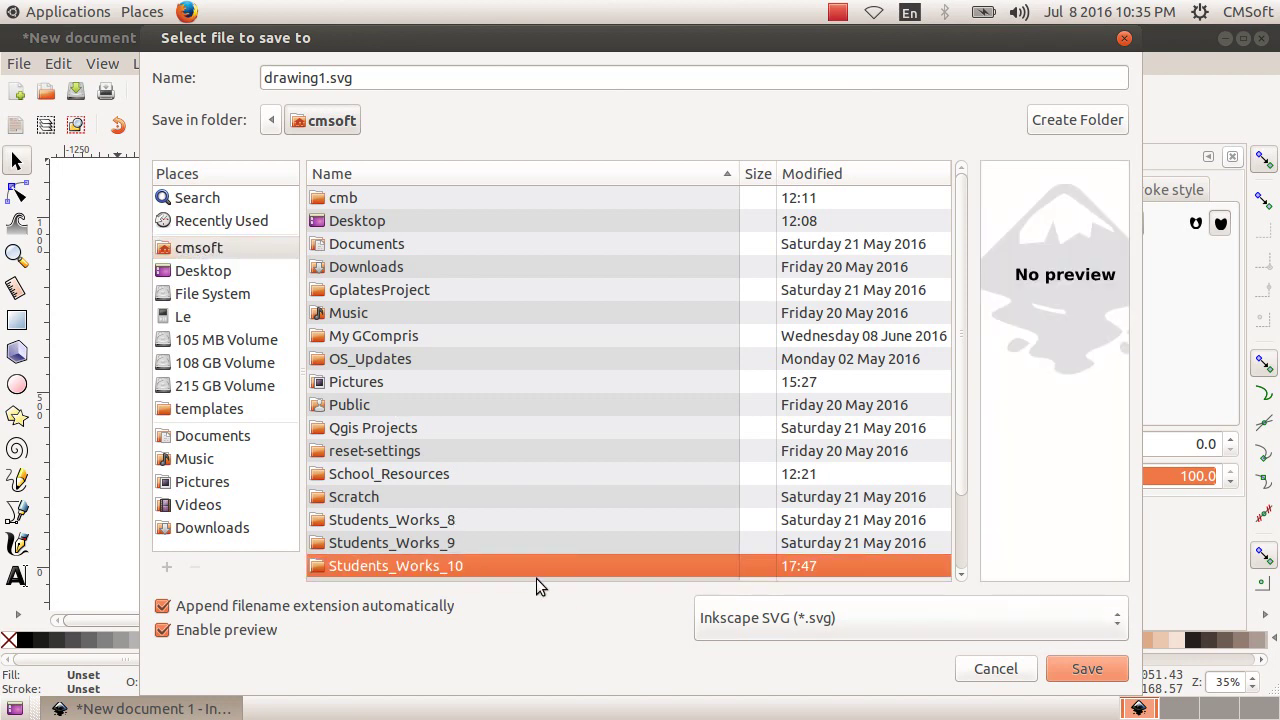
double_click(535, 567)
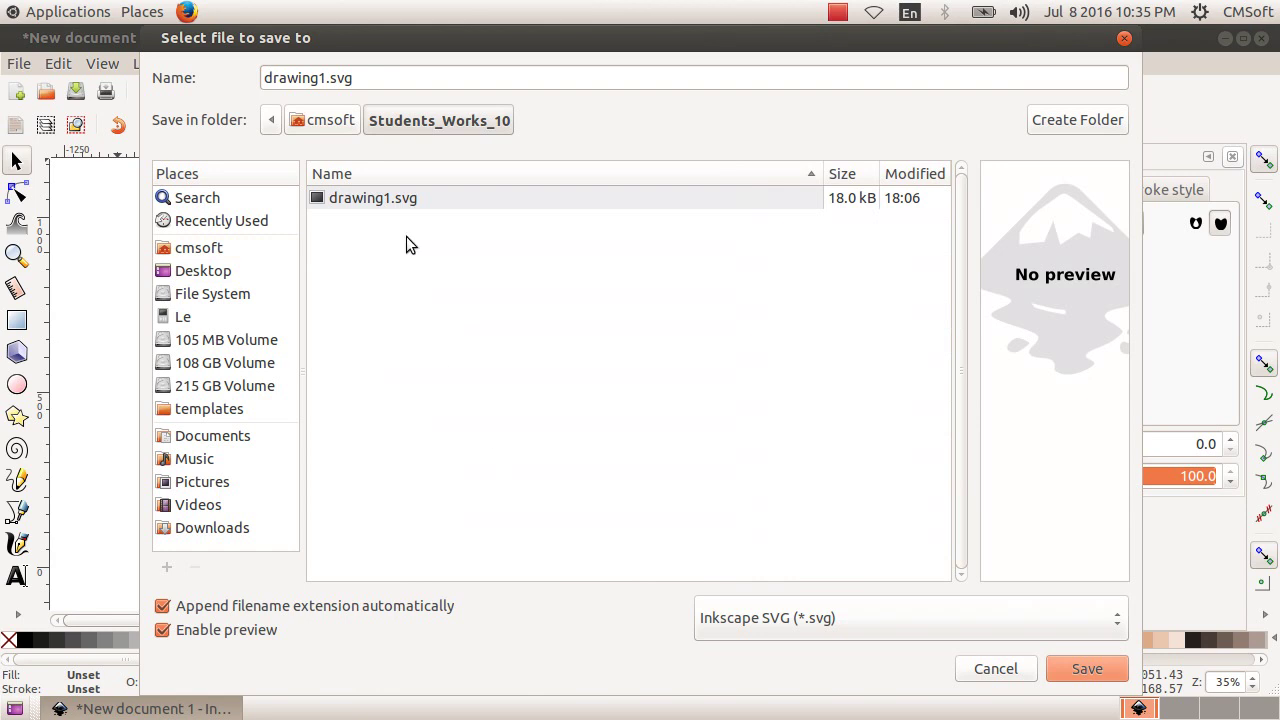
click(413, 206)
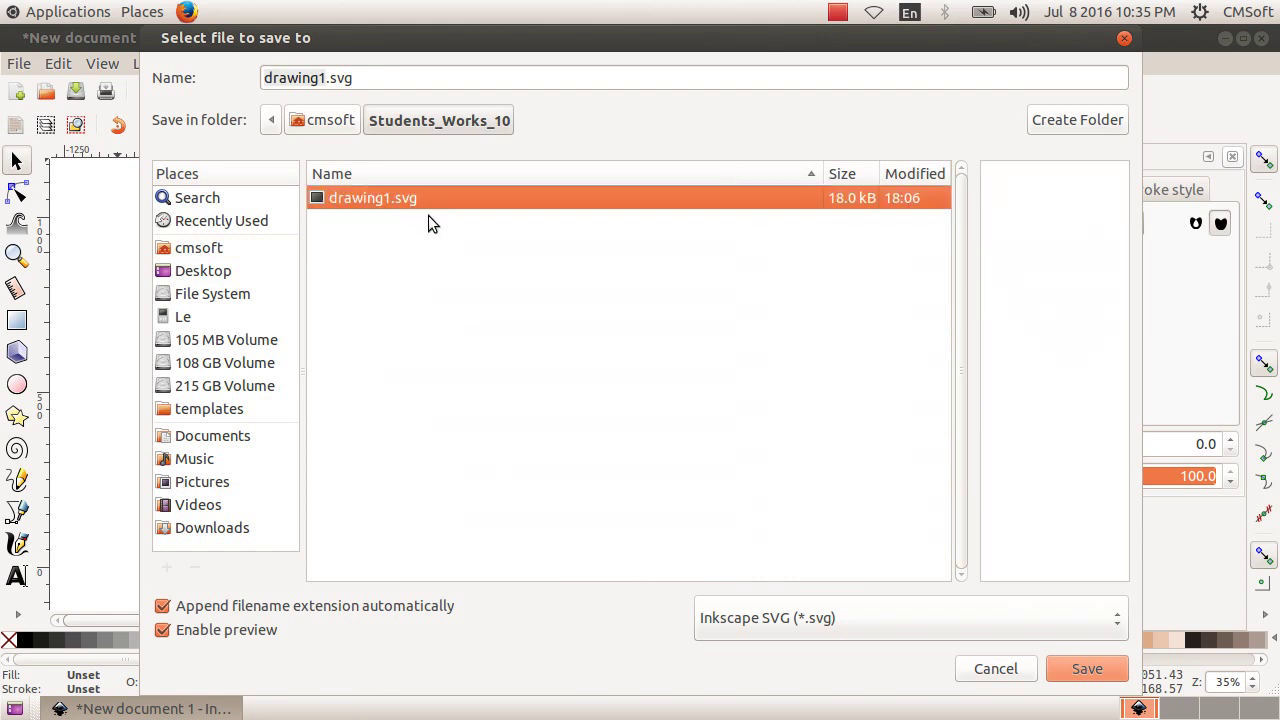